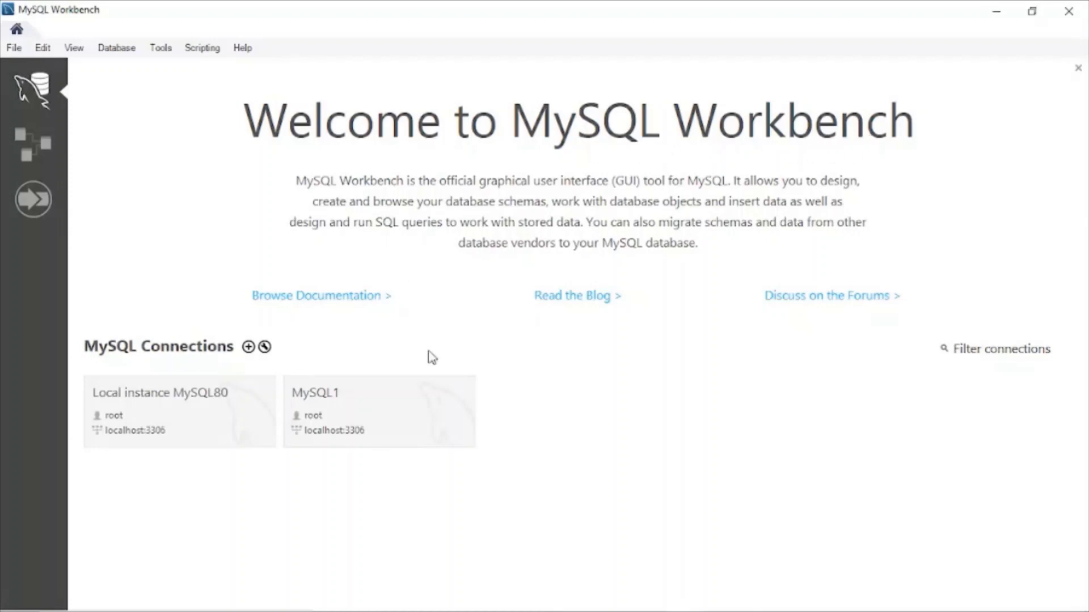
- Open the Local instance MySQL80 connection and create a new database model
left_click(156, 432)
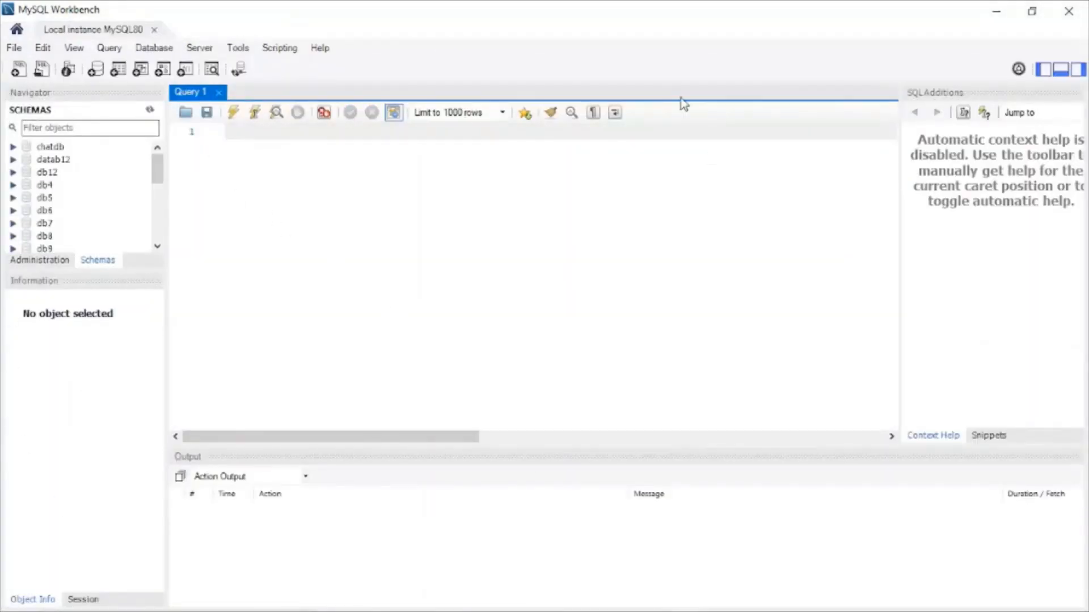
left_click(15, 50)
left_click(36, 66)
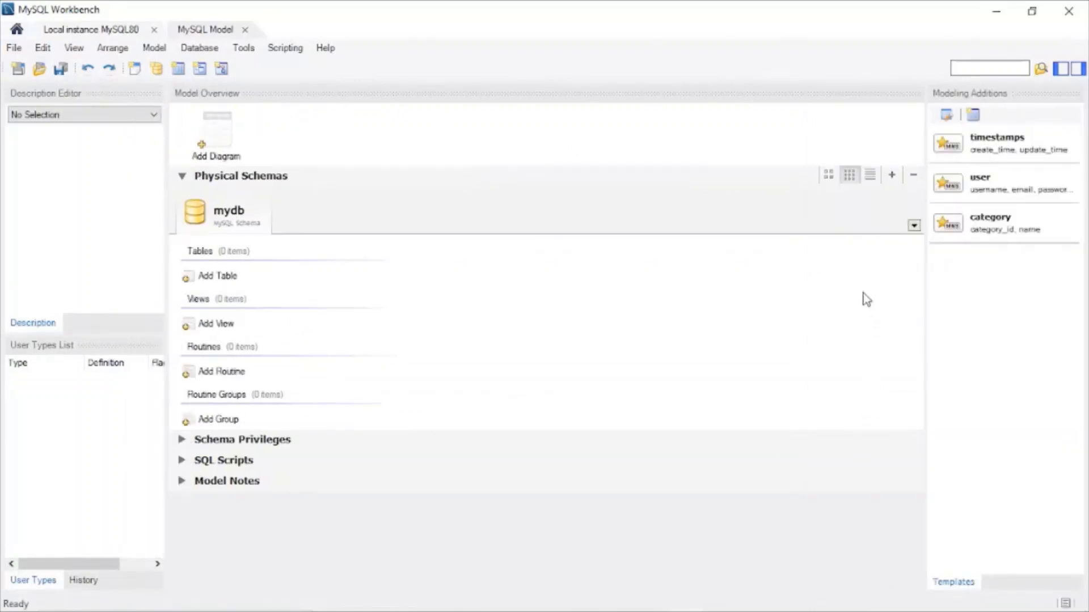
- Rename the mydb schema to school_db, including its references, and add a new EER diagram to the model
double_click(233, 218)
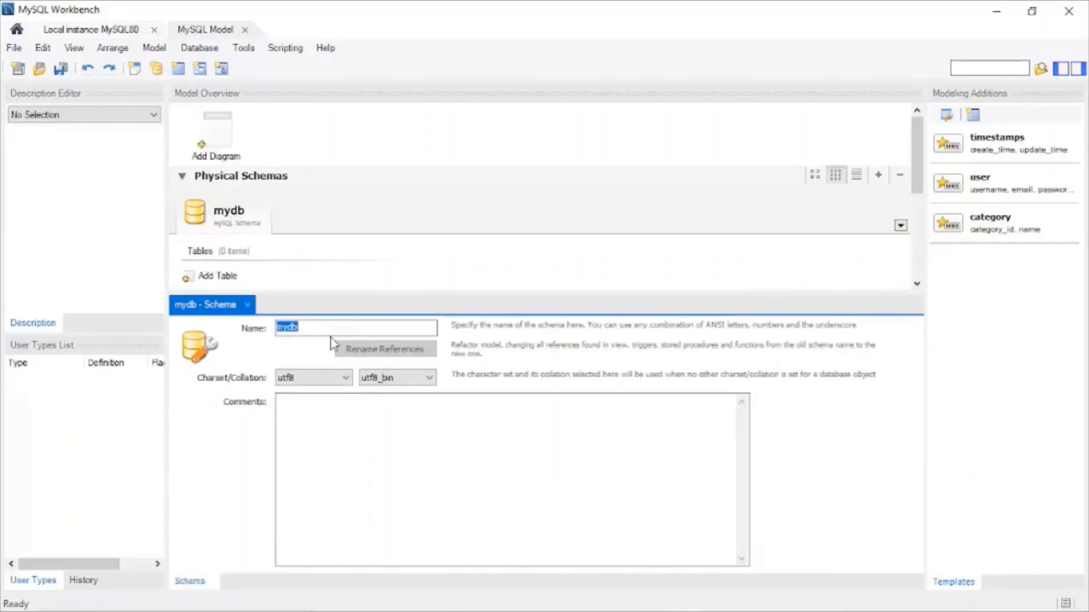
type("sch")
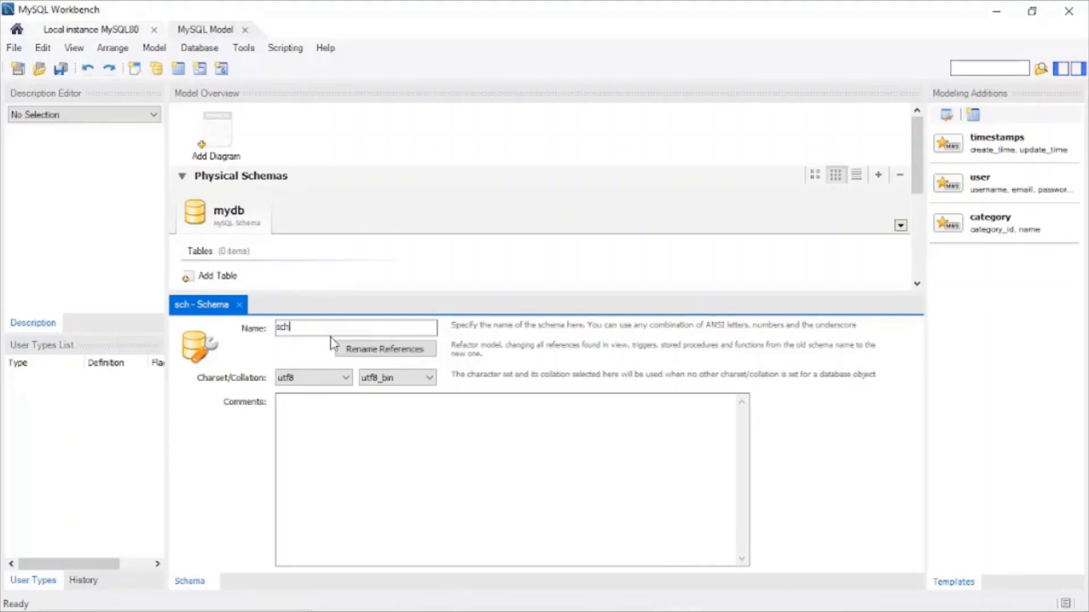
type("ool_db")
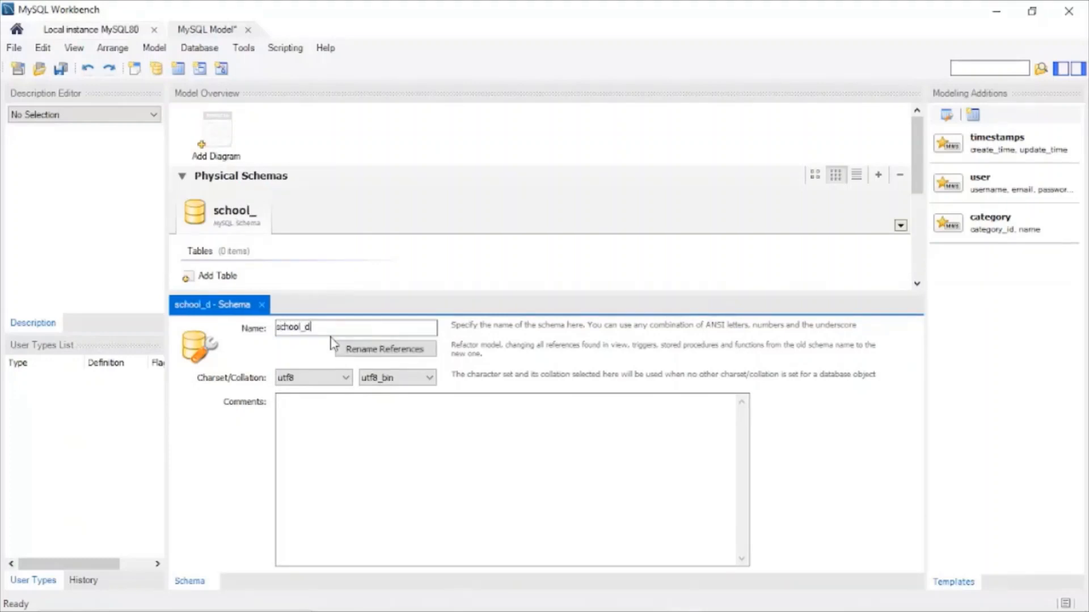
left_click(397, 351)
left_click(652, 331)
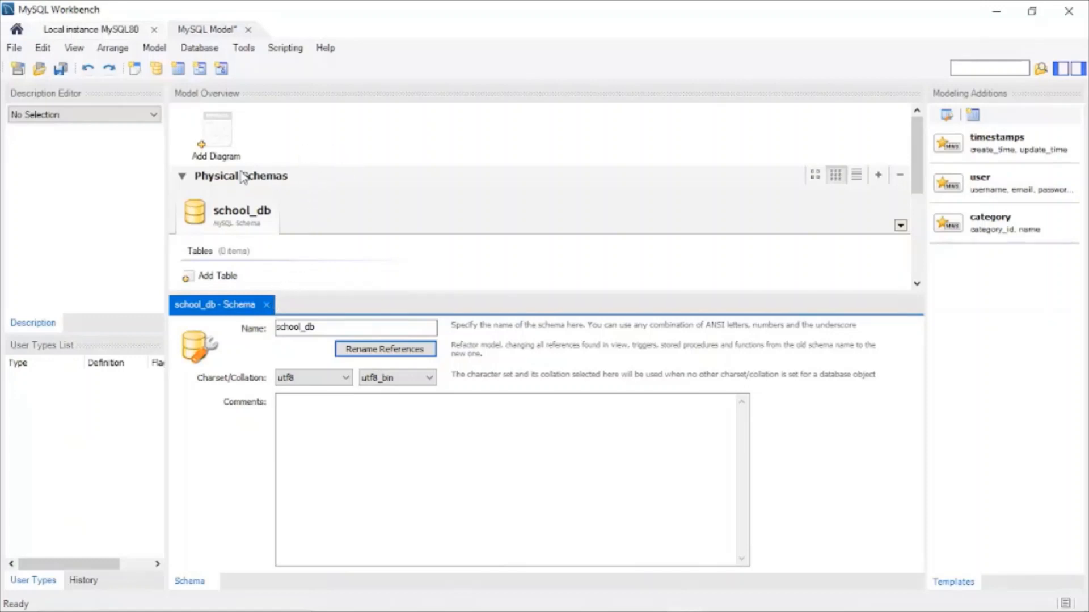
double_click(216, 135)
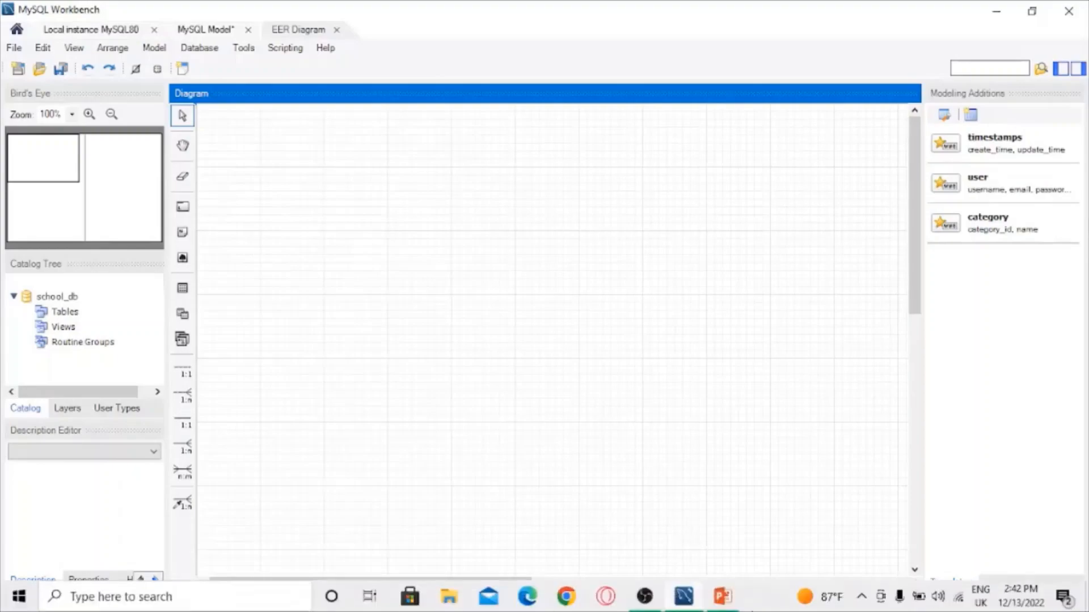
- Review the student table specification in the PowerPoint presentation and return to MySQL Workbench
left_click(716, 602)
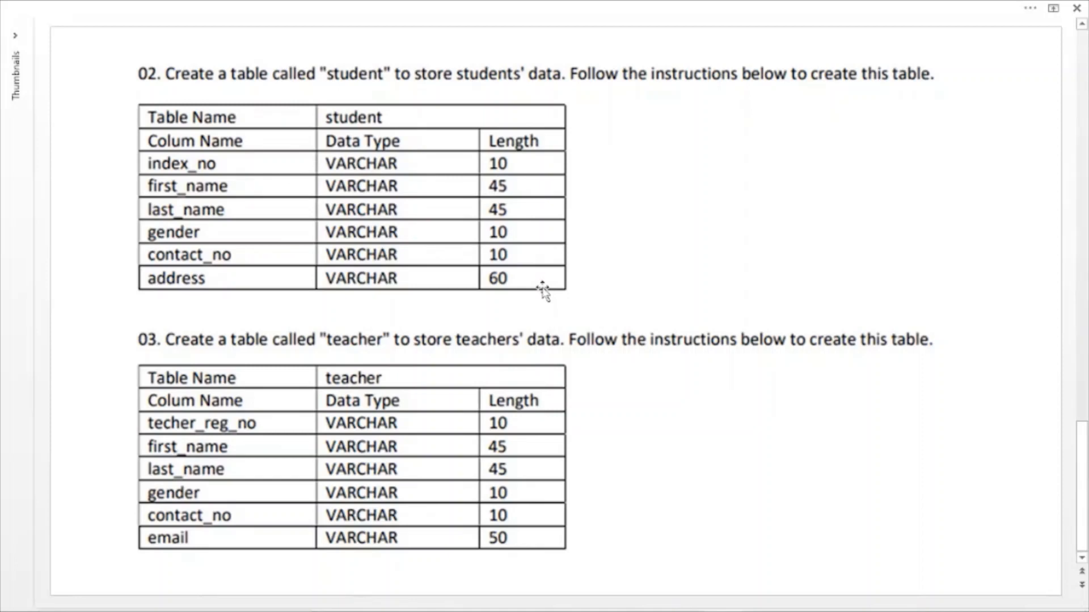
mouse_move(624, 610)
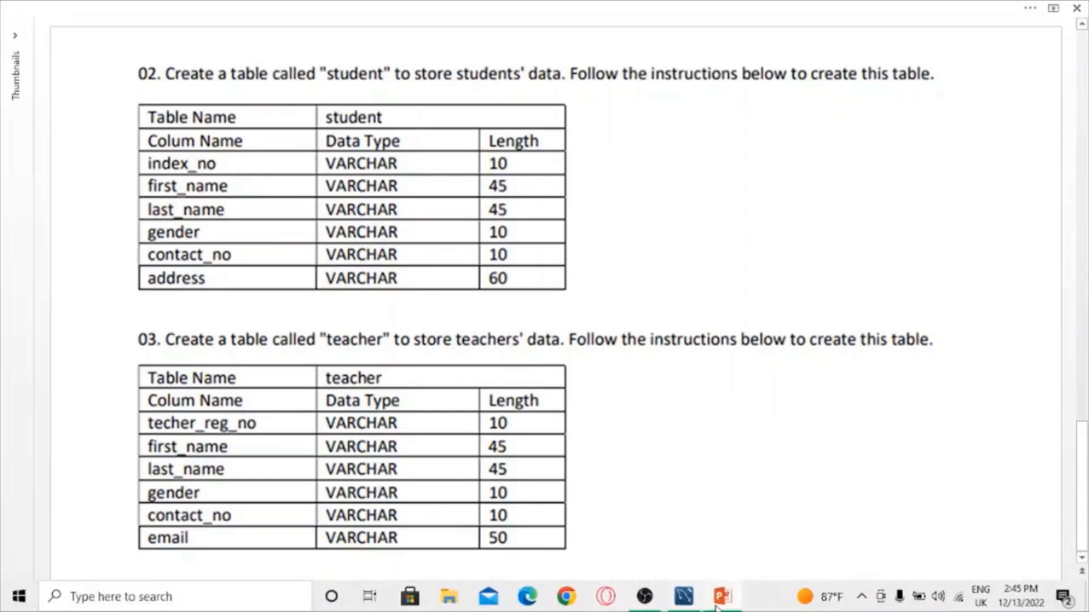
left_click(687, 601)
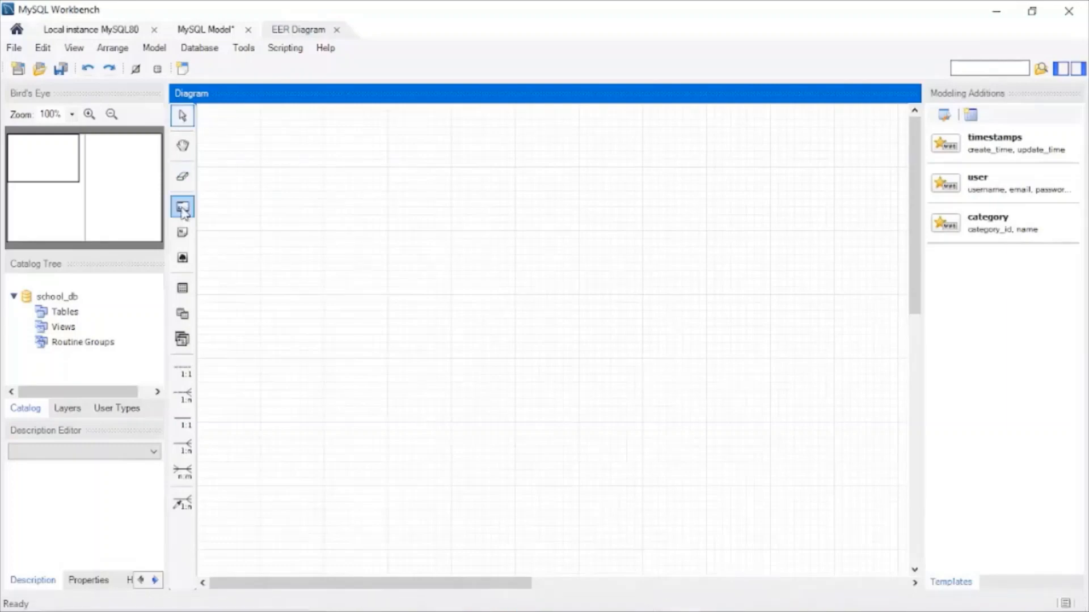
- Place a new table near the upper-left of the diagram and name it student
left_click(189, 290)
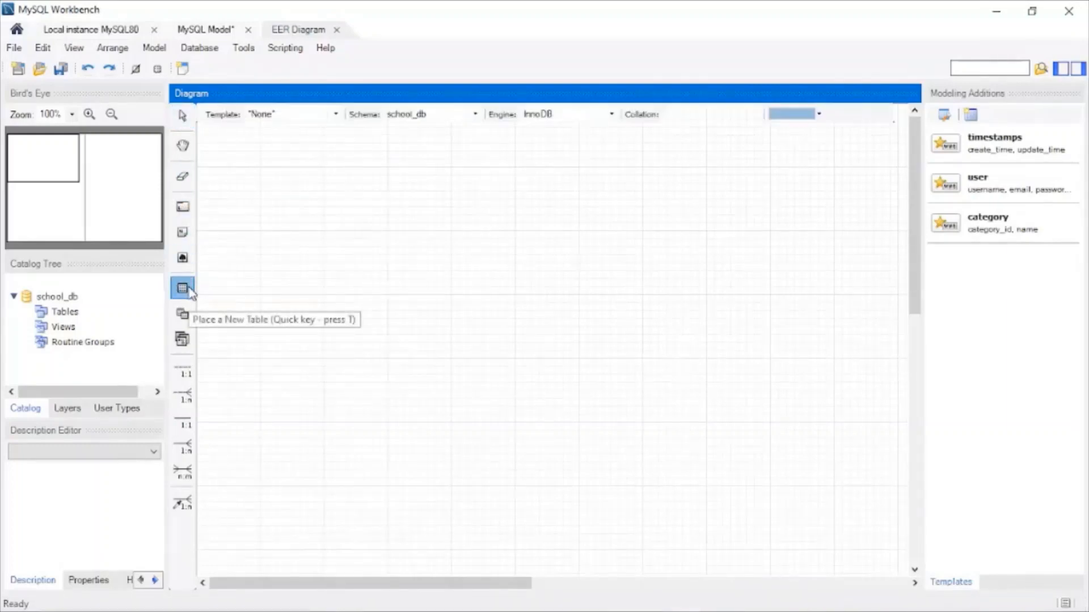
left_click(276, 196)
left_click(305, 218)
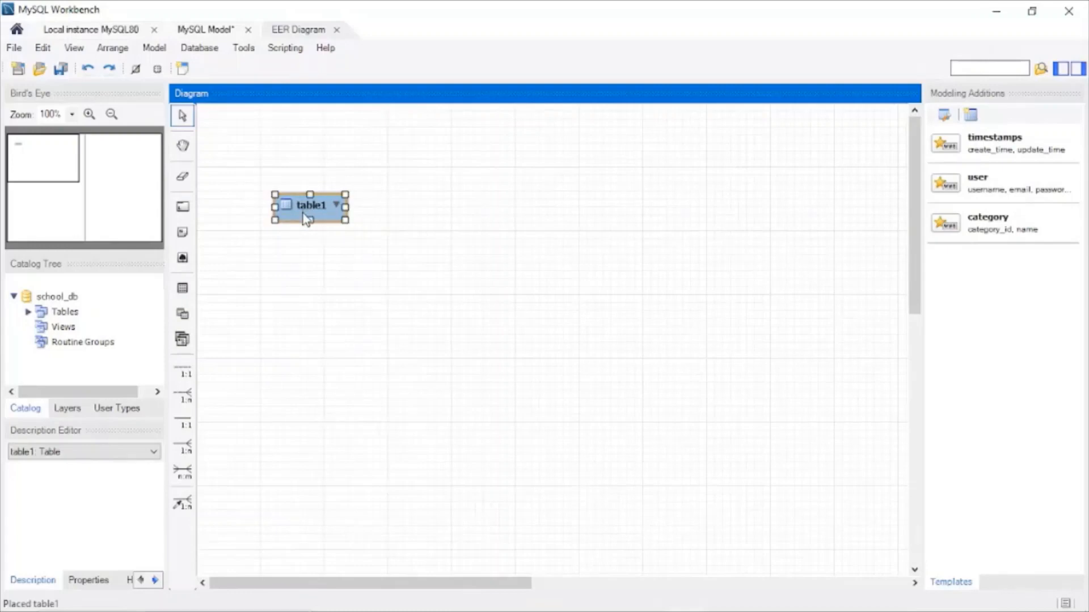
double_click(305, 214)
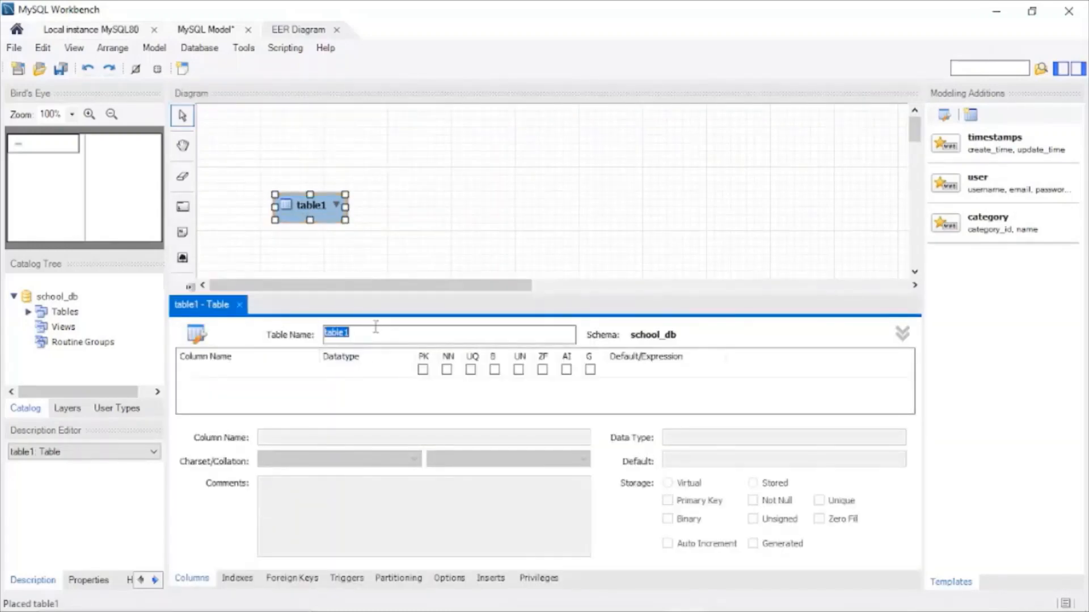
type("student")
- Add the primary key column index_no with data type VARCHAR(10) to the student table
left_click(209, 375)
left_click(211, 372)
left_click(218, 368)
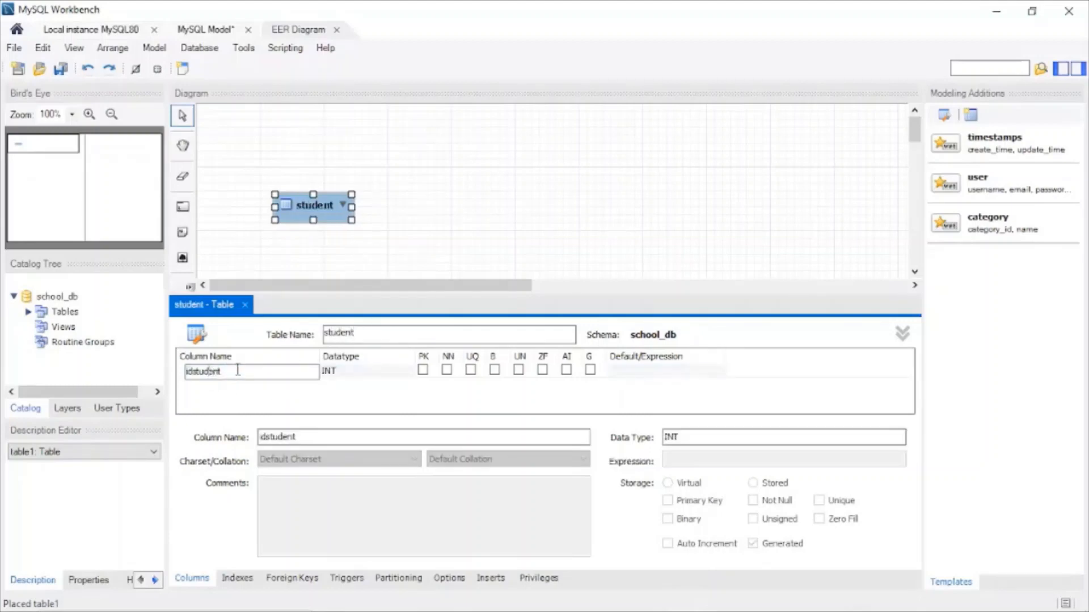
left_click_drag(218, 369, 141, 374)
type("index_no")
key("Tab")
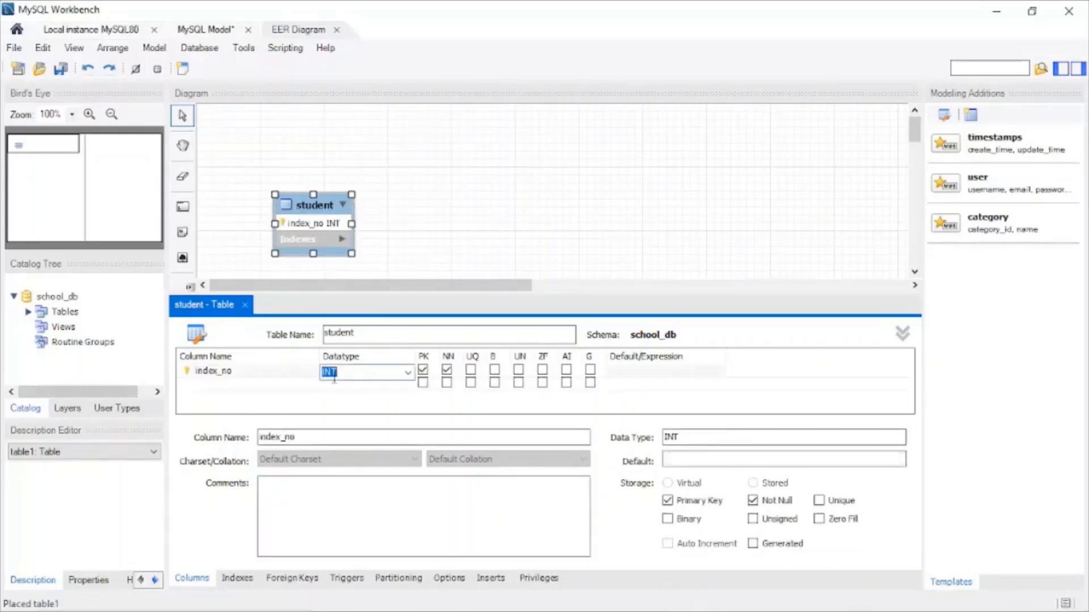
left_click(407, 372)
left_click(378, 22)
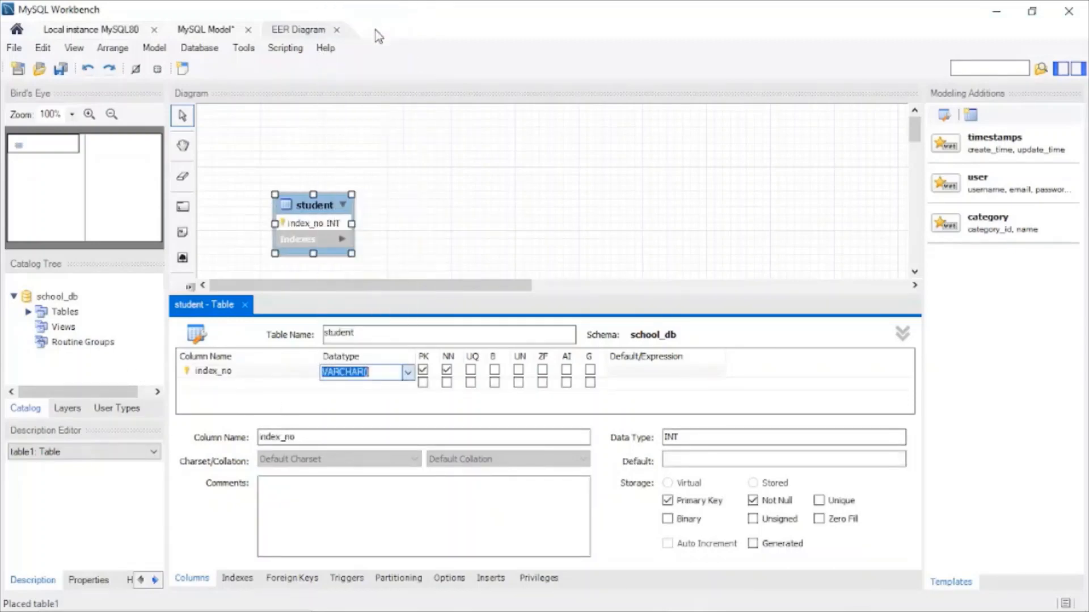
type("10")
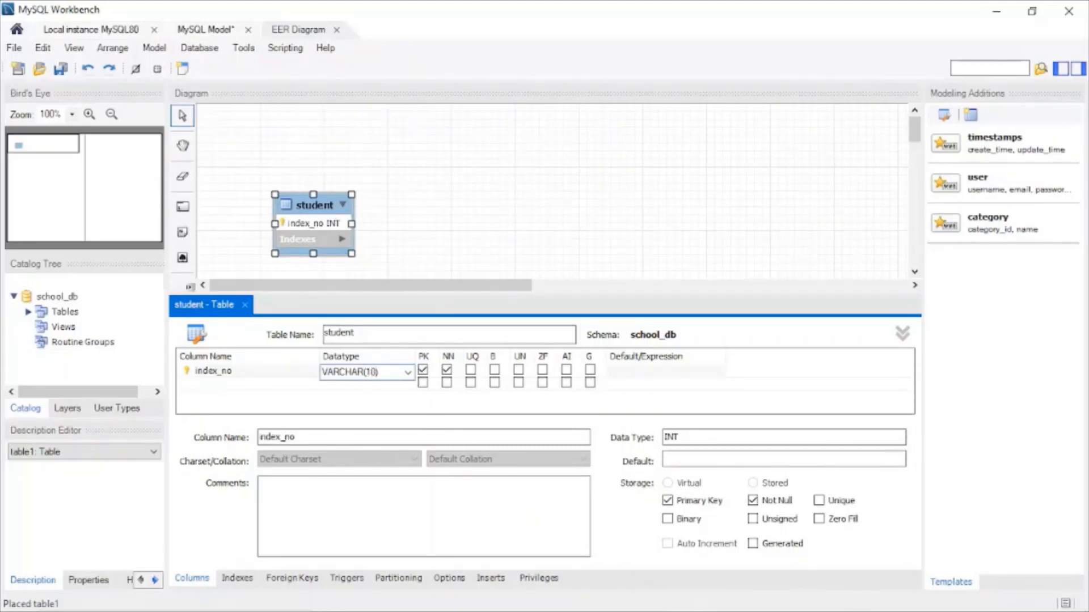
- Add the columns first_name and last_name to the student table, both as VARCHAR(45)
left_click(216, 387)
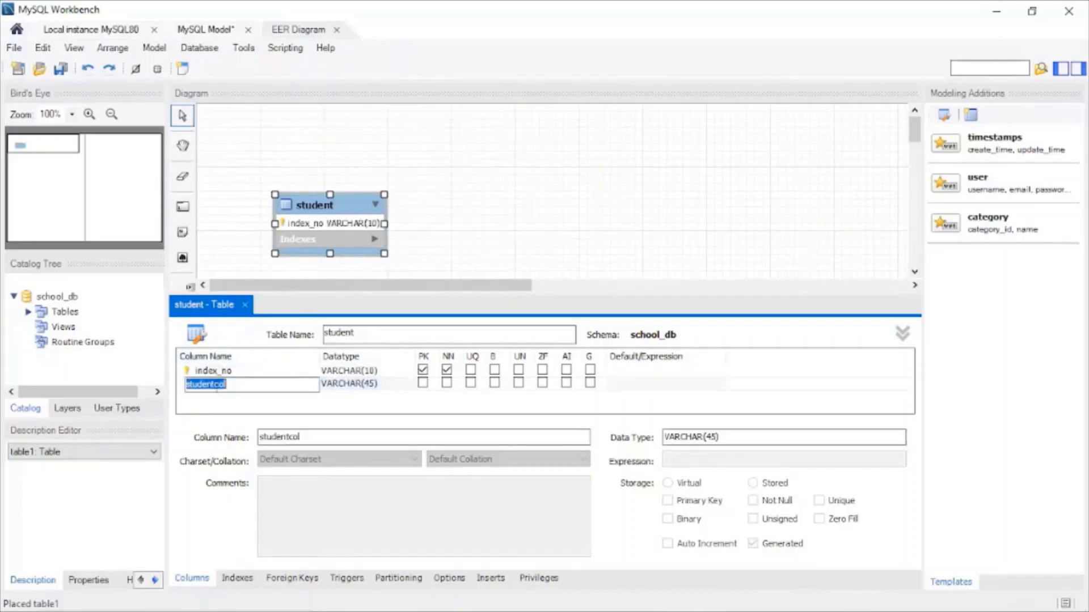
type("first_name")
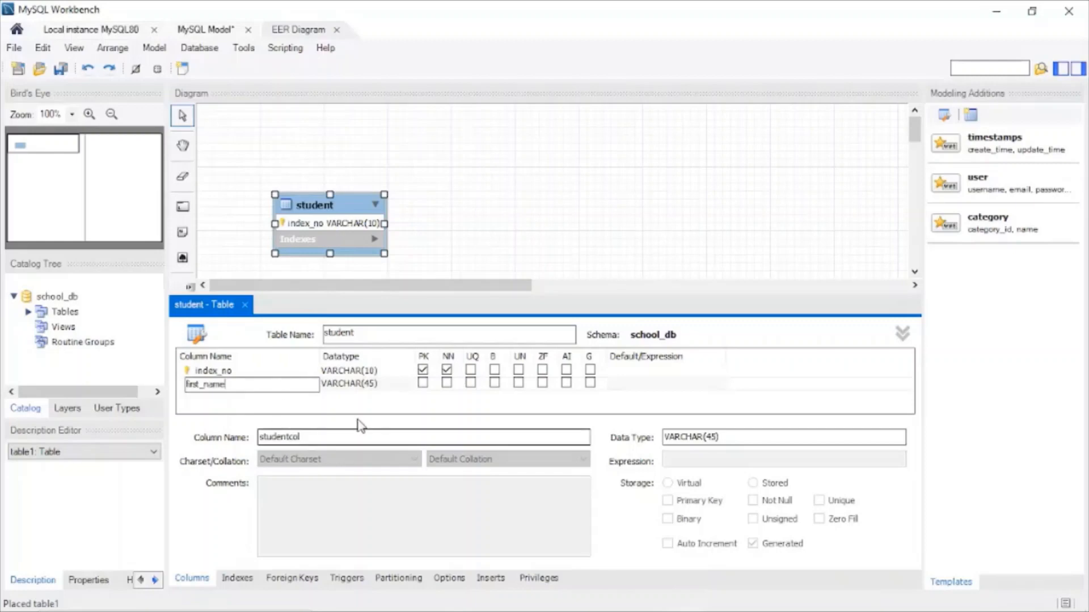
left_click(228, 397)
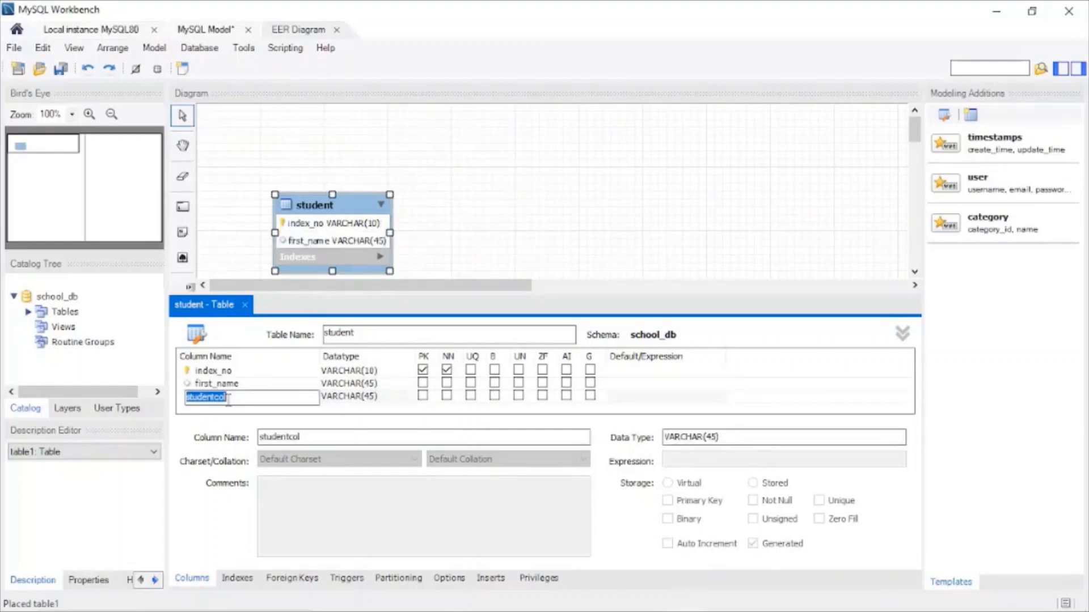
type("last_name")
- Add a gender column with data type VARCHAR(10) to the student table
left_click(219, 410)
type("gender")
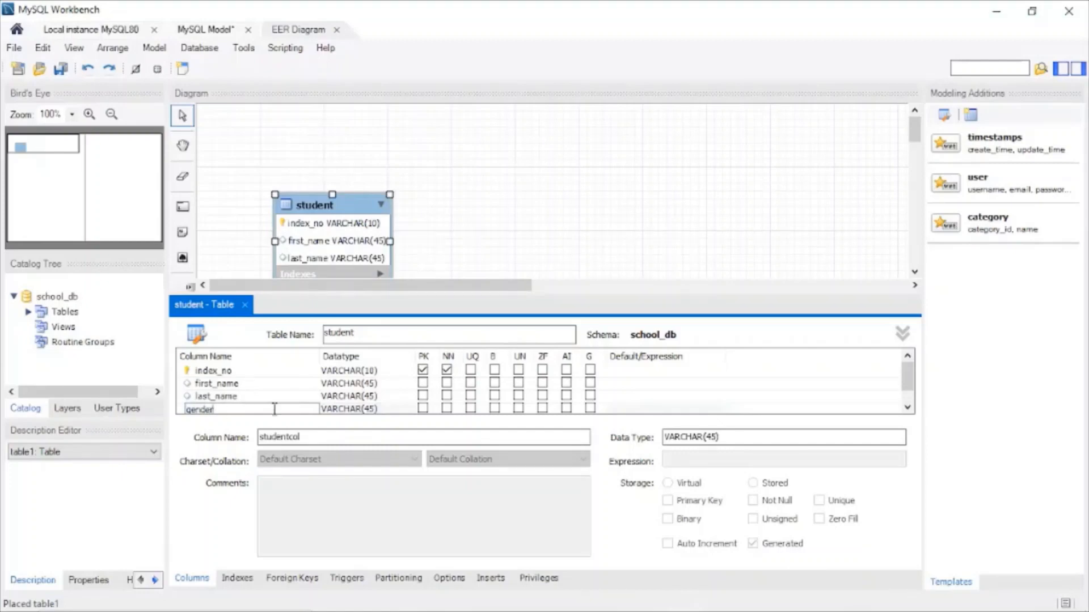
key("Tab")
key("BackSpace")
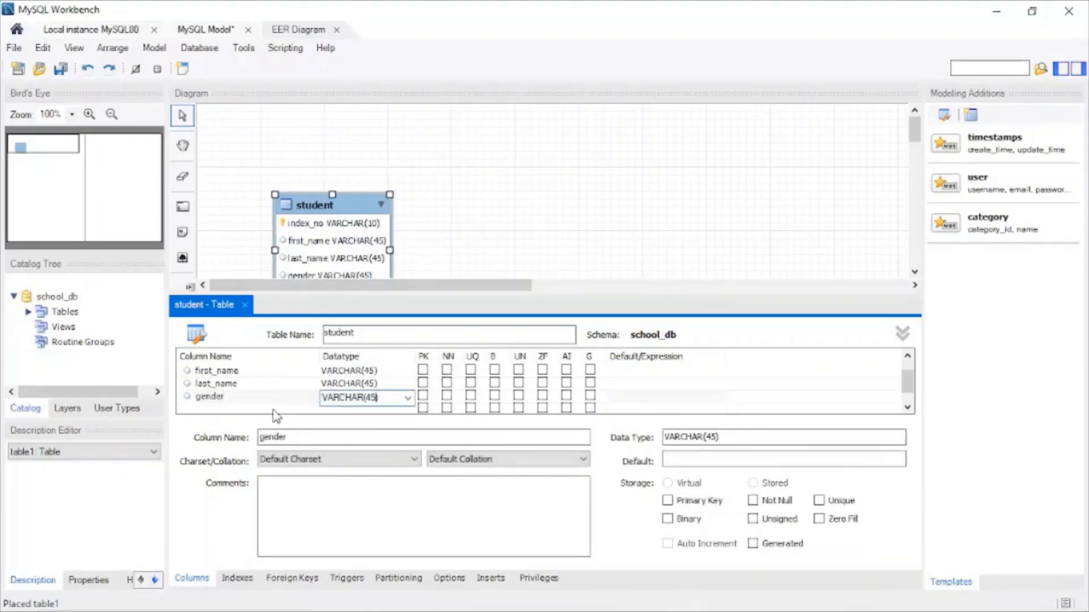
key("BackSpace")
key("BackSpace")
type("10")
left_click(207, 409)
type("contact")
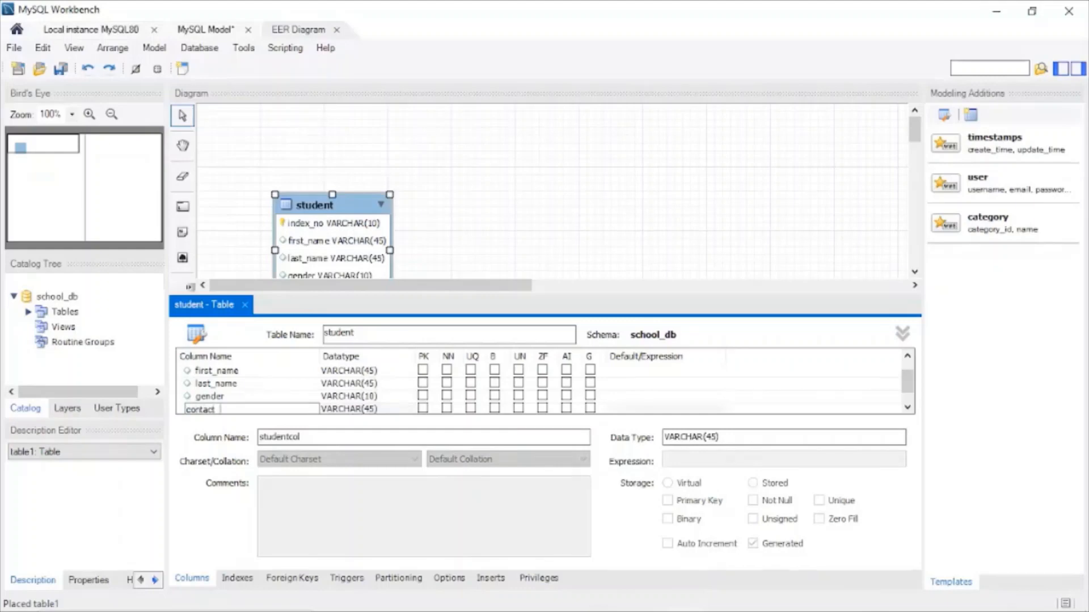
type("_no")
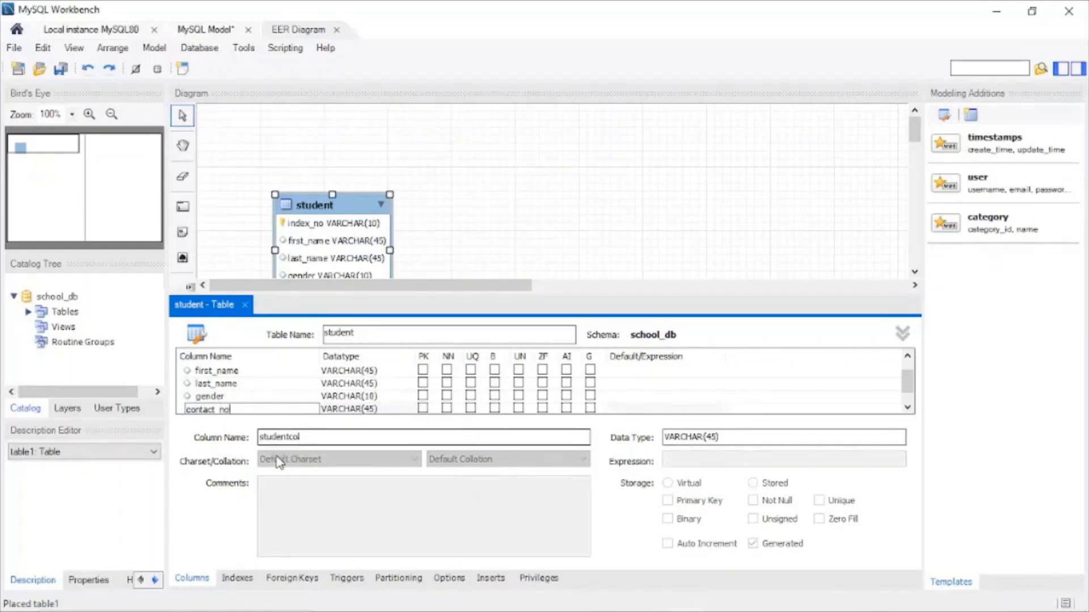
scroll(267, 401, "down", 1)
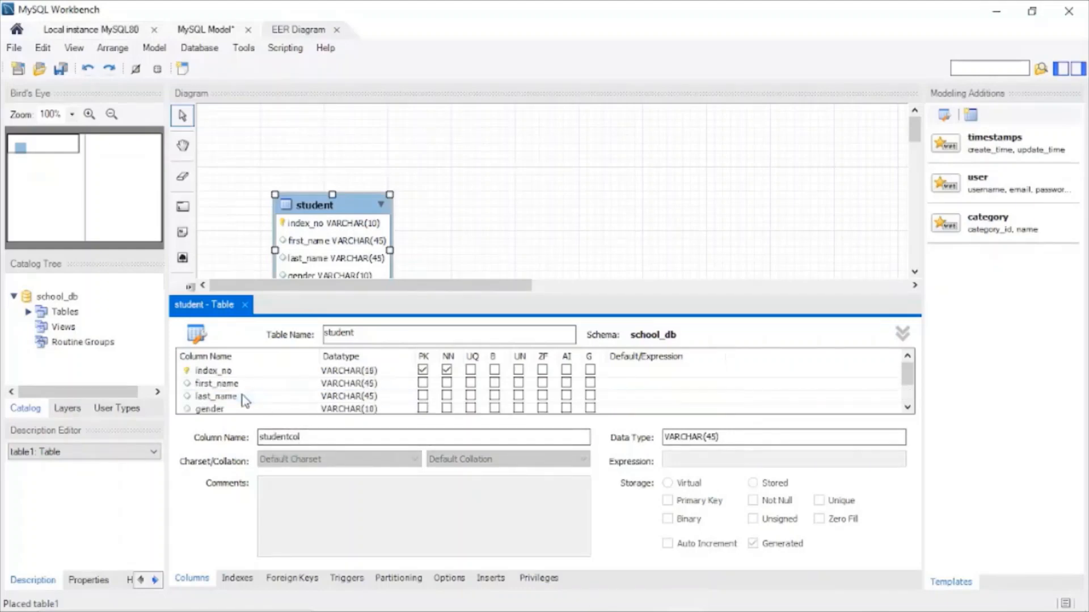
- Add a contact_no column with data type VARCHAR(10) below gender in the student table
left_click(237, 396)
left_click(238, 395)
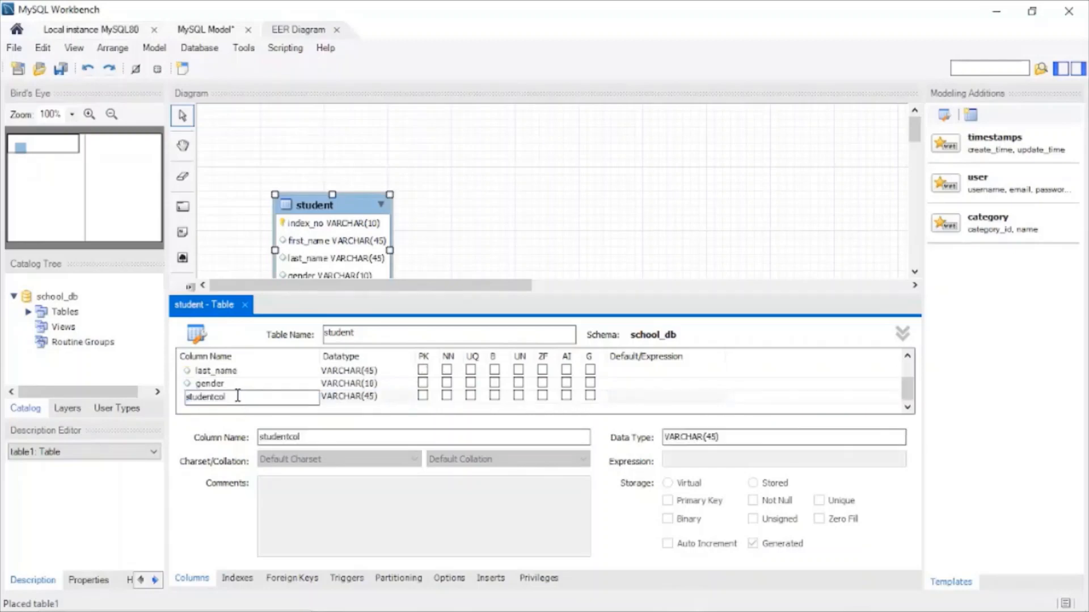
key("BackSpace")
key("BackSpace")
key("BackSpace")
key("BackSpace")
key("BackSpace")
key("BackSpace")
key("BackSpace")
key("BackSpace")
key("BackSpace")
key("BackSpace")
type("contact_no")
key("Tab")
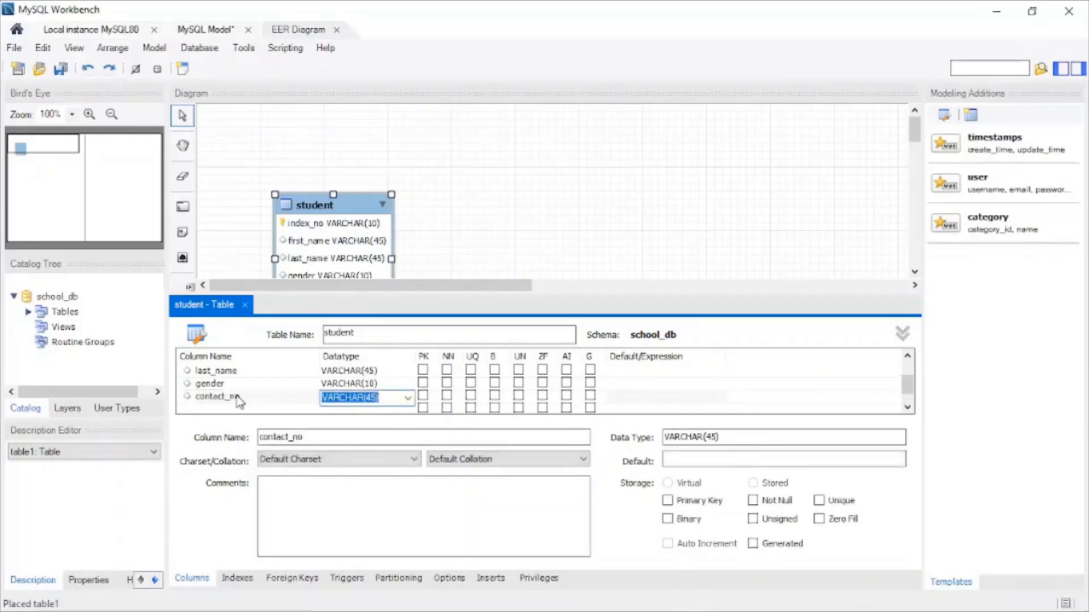
key("End")
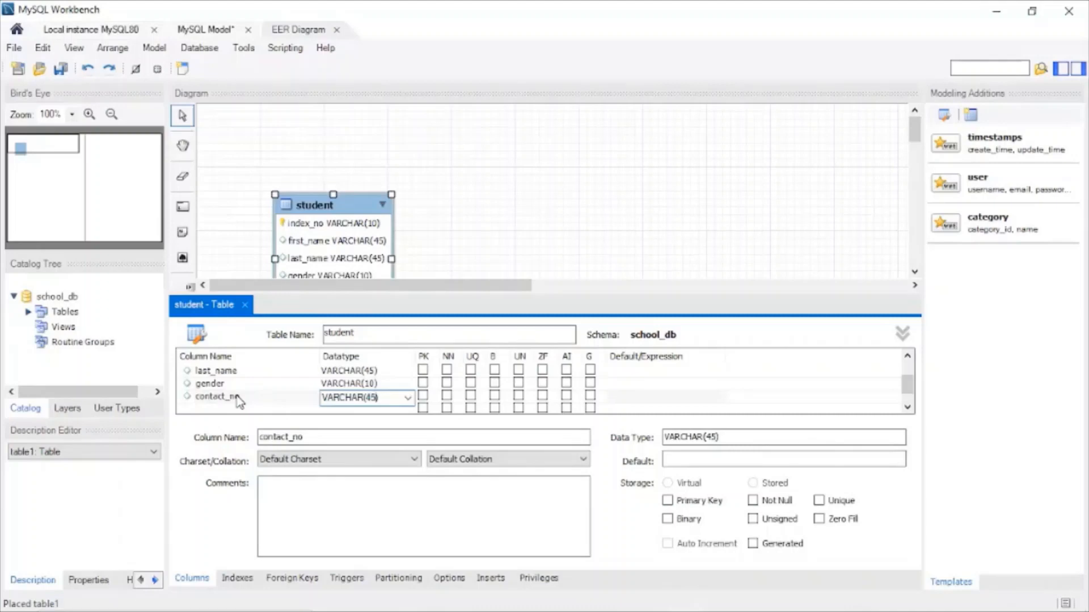
key("BackSpace")
key("BackSpace")
key("BackSpace")
- Add an address column with data type VARCHAR(60) to the student table
double_click(212, 406)
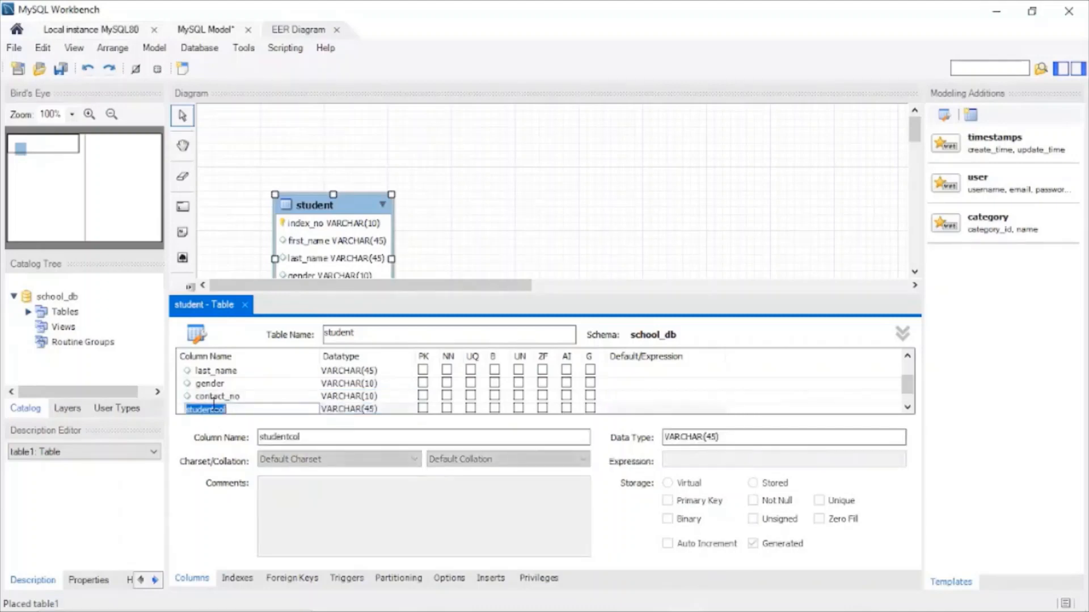
type("address")
left_click(359, 408)
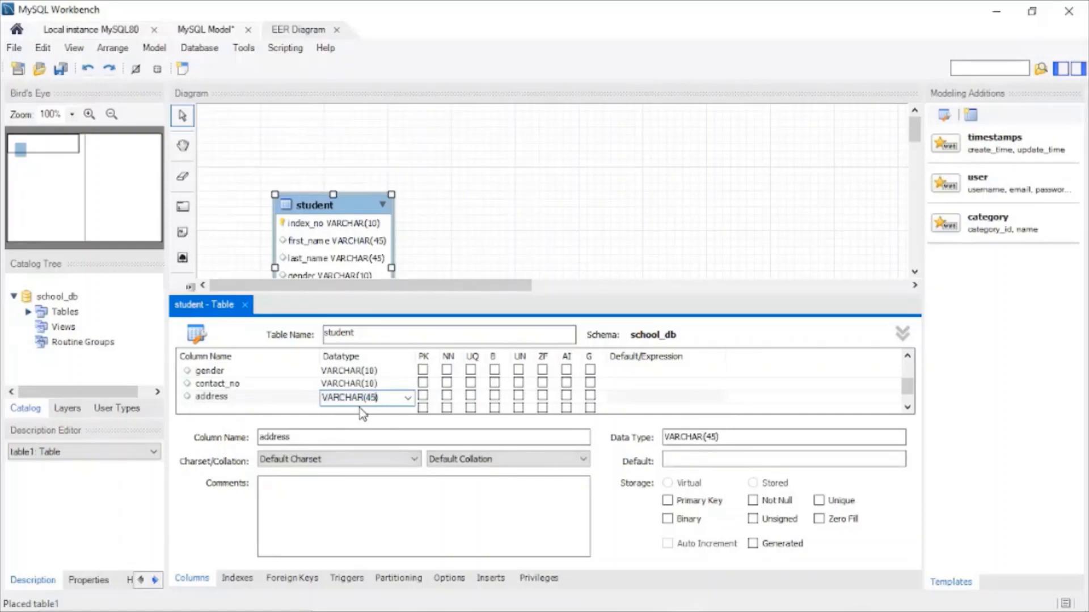
key("BackSpace")
key("BackSpace")
type("60")
- Close the student table editor, then move the table to the diagram's upper-left corner and enlarge it
left_click(247, 309)
left_click(247, 309)
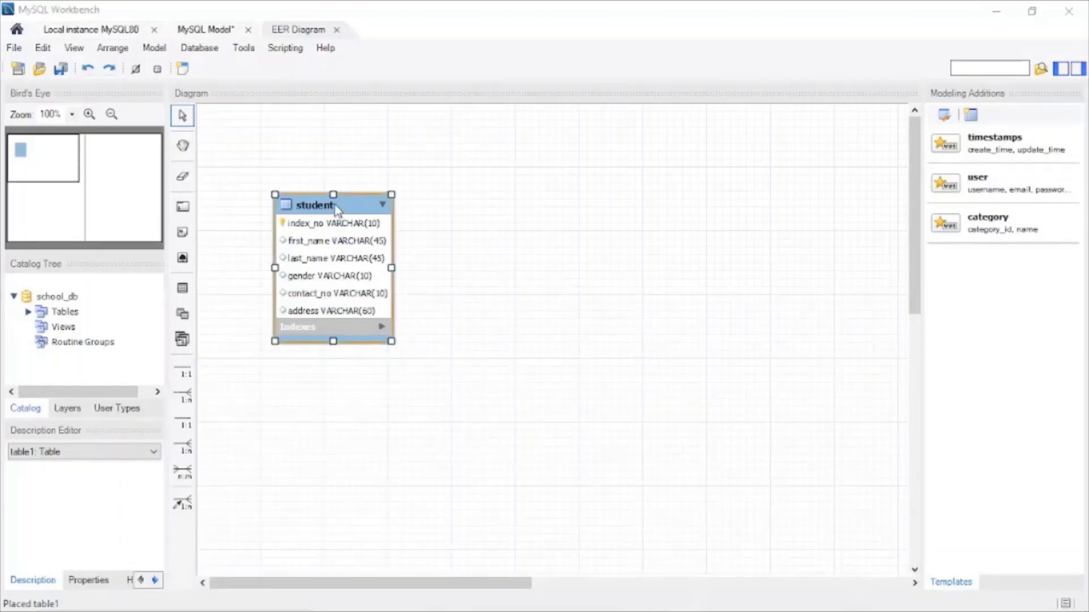
left_click_drag(357, 251, 293, 170)
left_click_drag(329, 262, 381, 303)
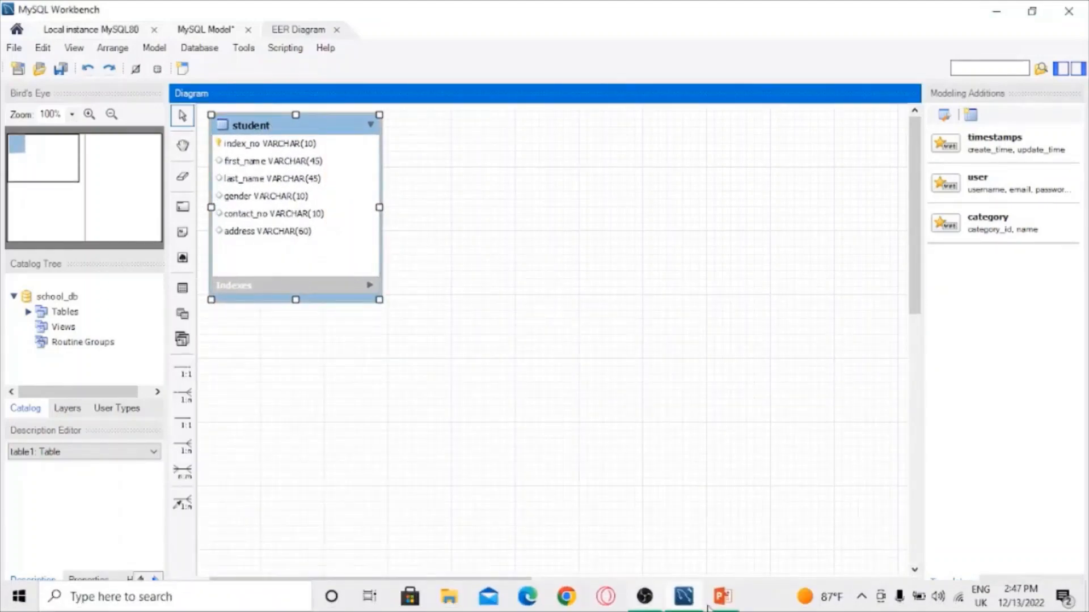
- Switch to the PowerPoint exercise to review the teacher table's columns, data types and lengths, and return to MySQL Workbench
mouse_move(725, 606)
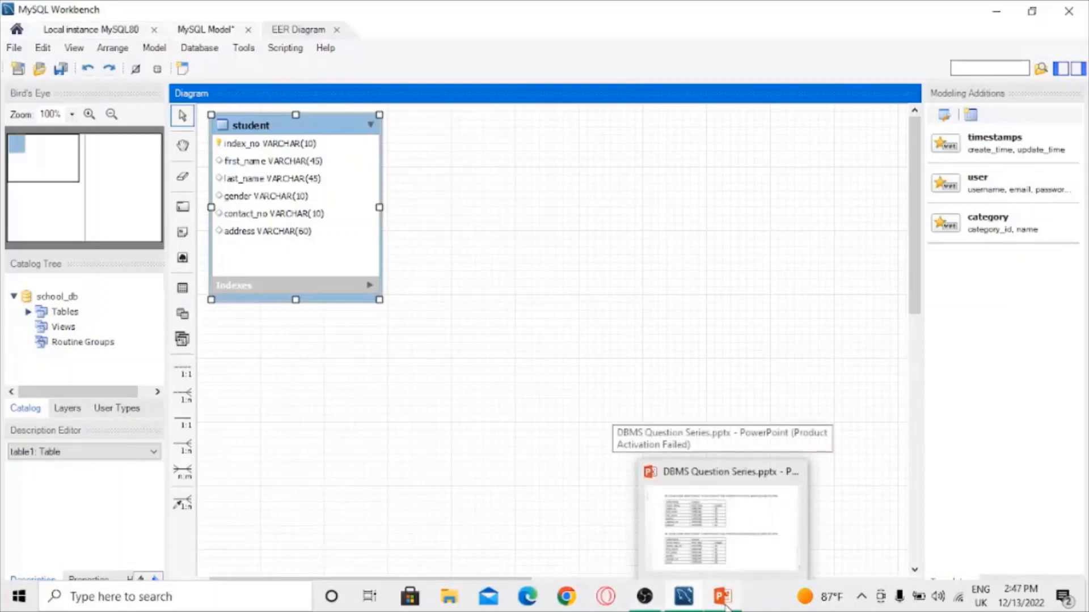
left_click(669, 487)
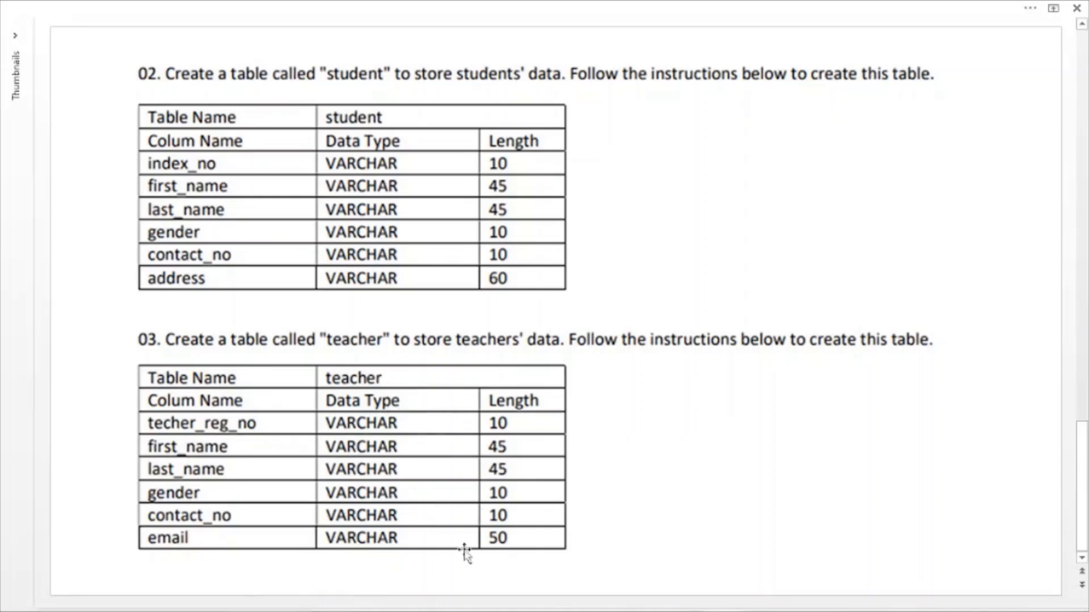
mouse_move(405, 611)
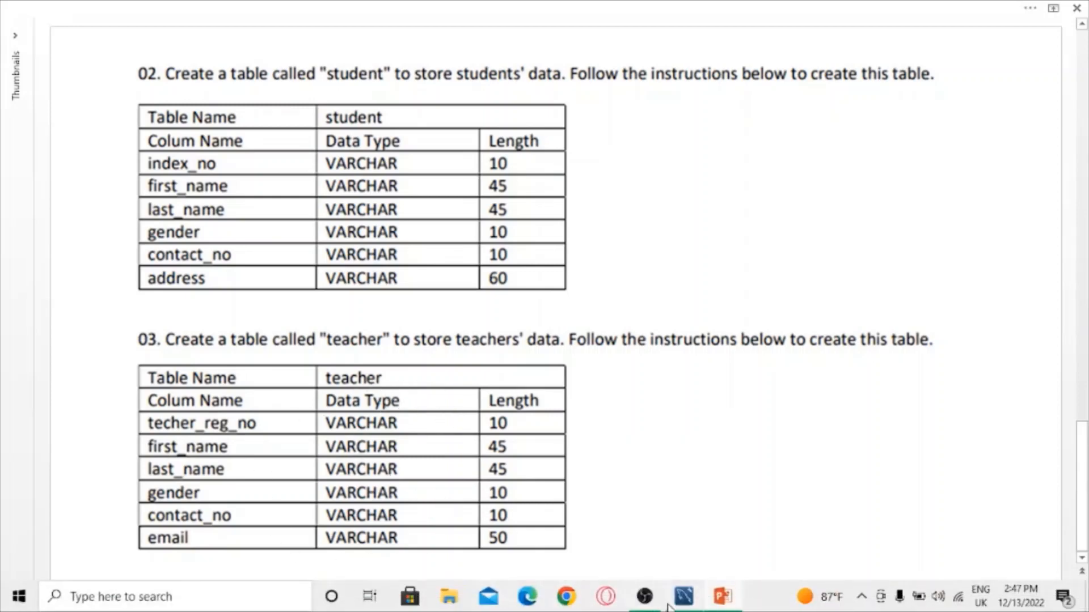
left_click(680, 598)
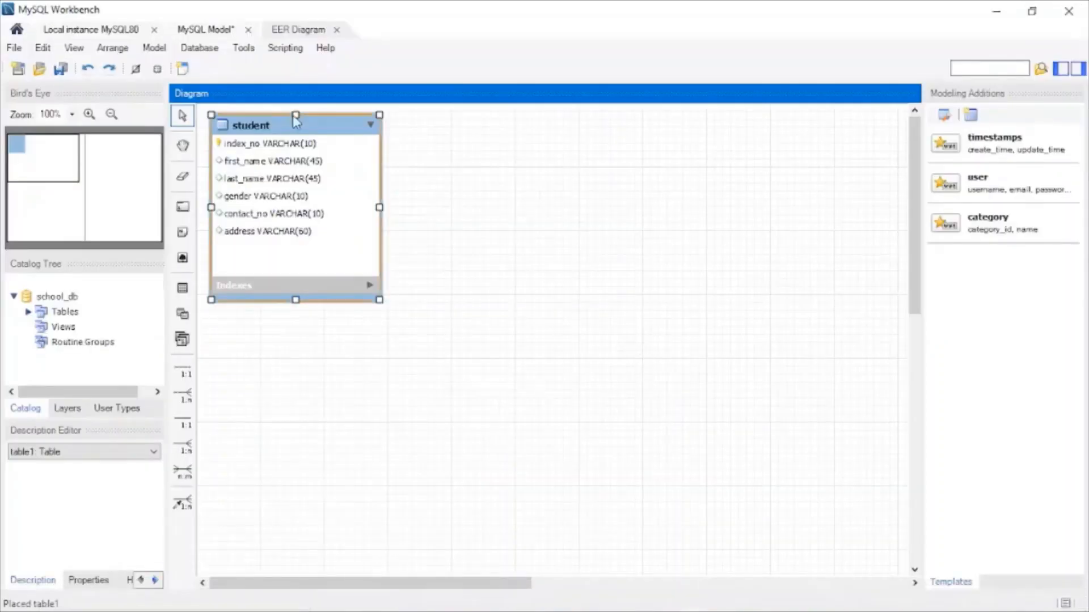
- Place a new table in the diagram beside the student table and name it teacher
left_click(182, 288)
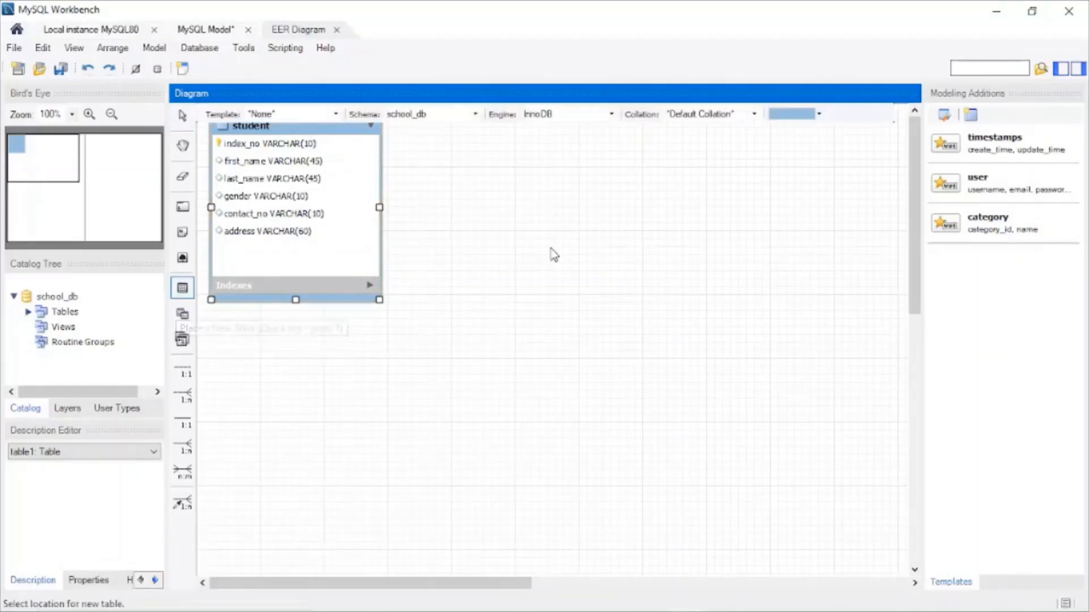
left_click(521, 243)
double_click(545, 253)
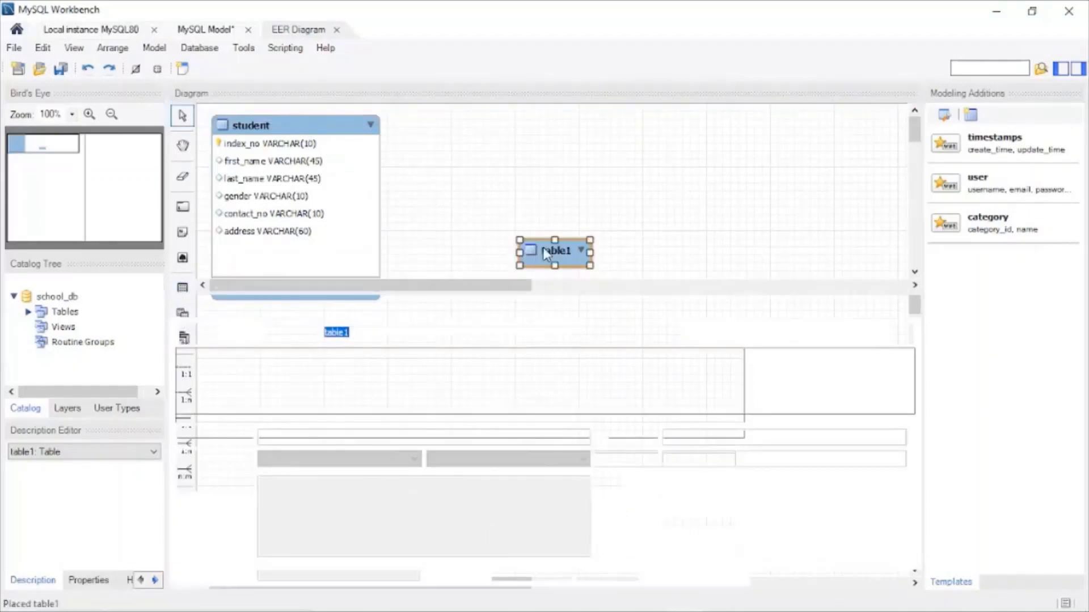
type("te")
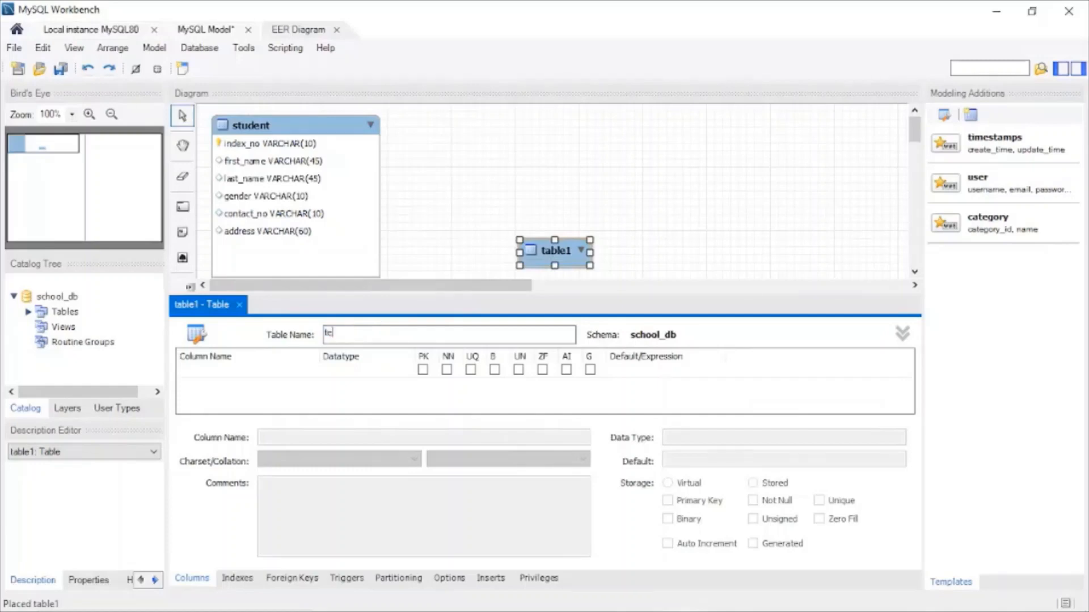
type("acher")
- Add techer_reg_no as the teacher table's primary key column with data type VARCHAR(10)
double_click(221, 372)
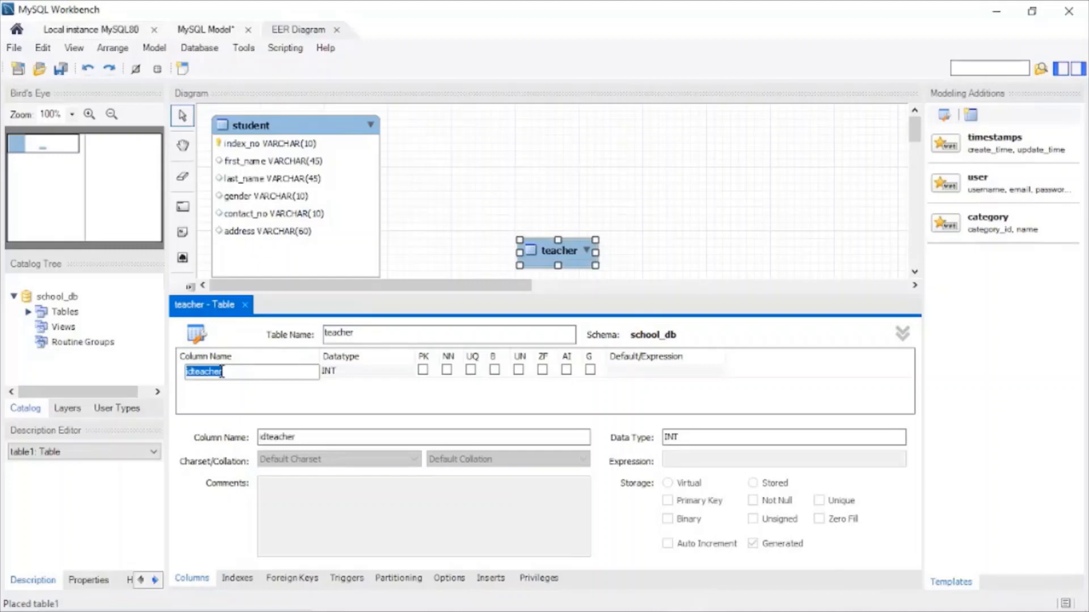
type("techer_reg_no")
key("Tab")
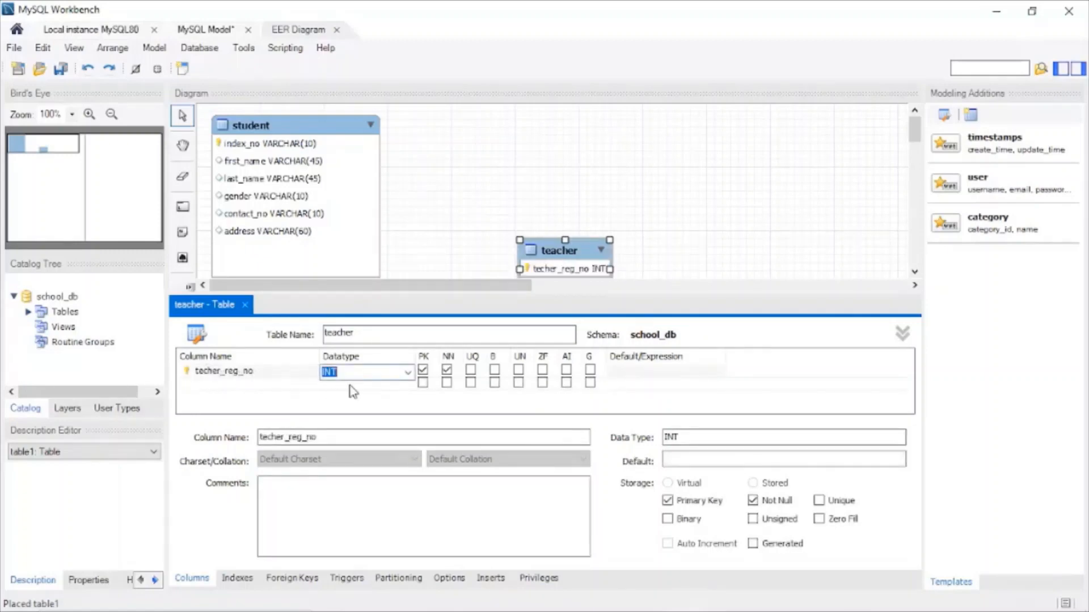
left_click(408, 374)
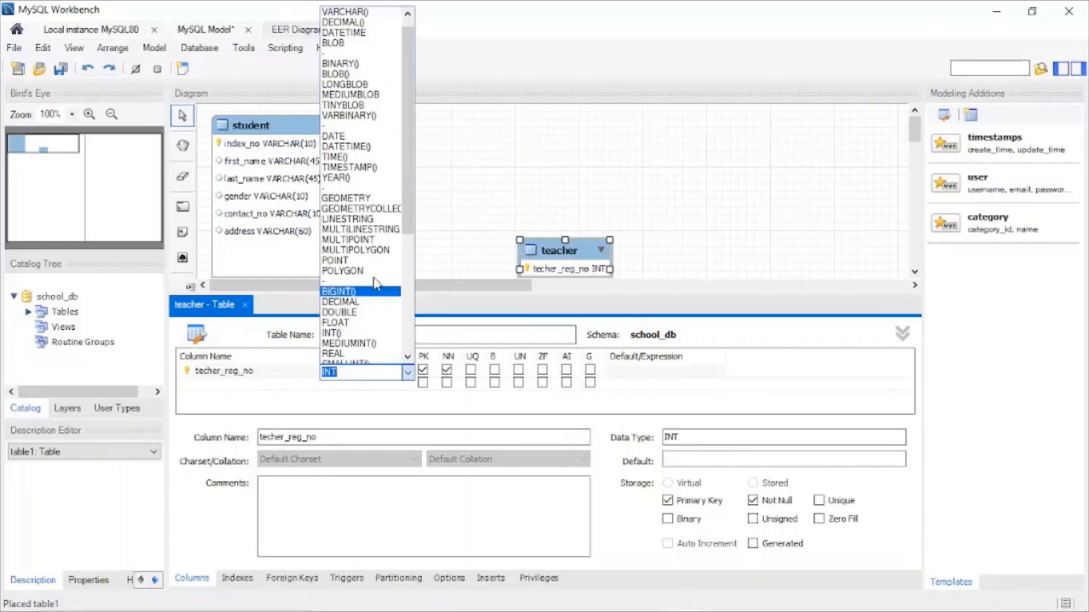
left_click(363, 13)
type("10")
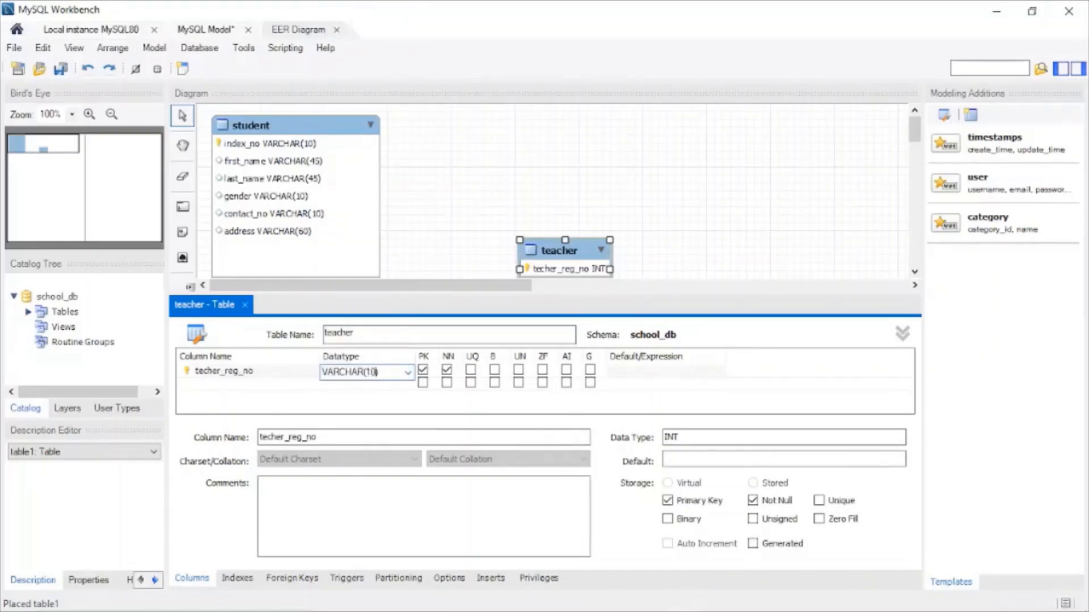
key("Return")
- Add first_name and last_name columns to the teacher table, both with the default data type VARCHAR(45)
left_click(208, 385)
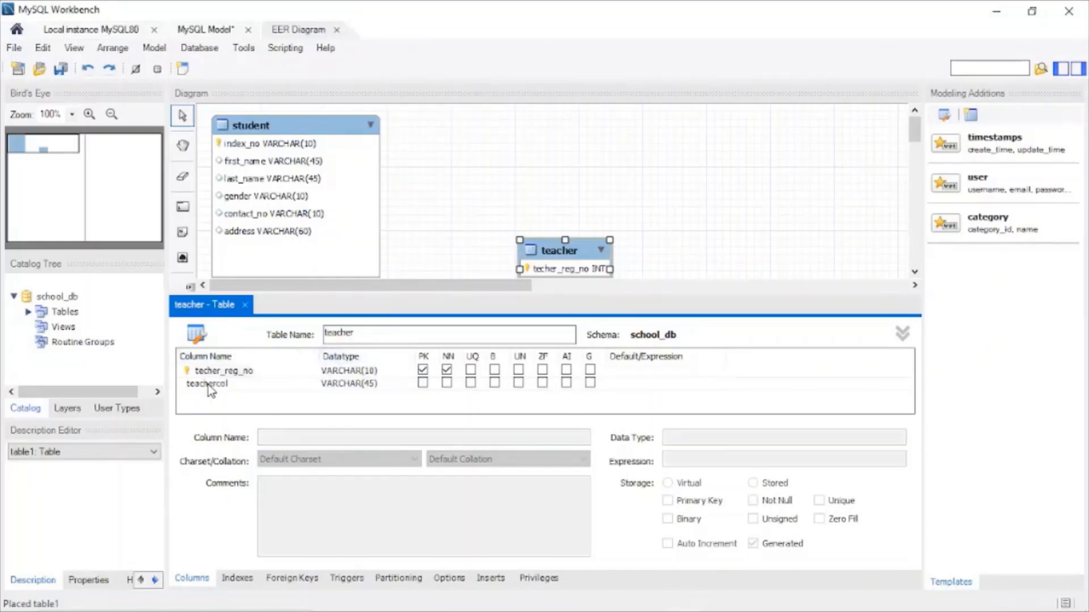
type("firs")
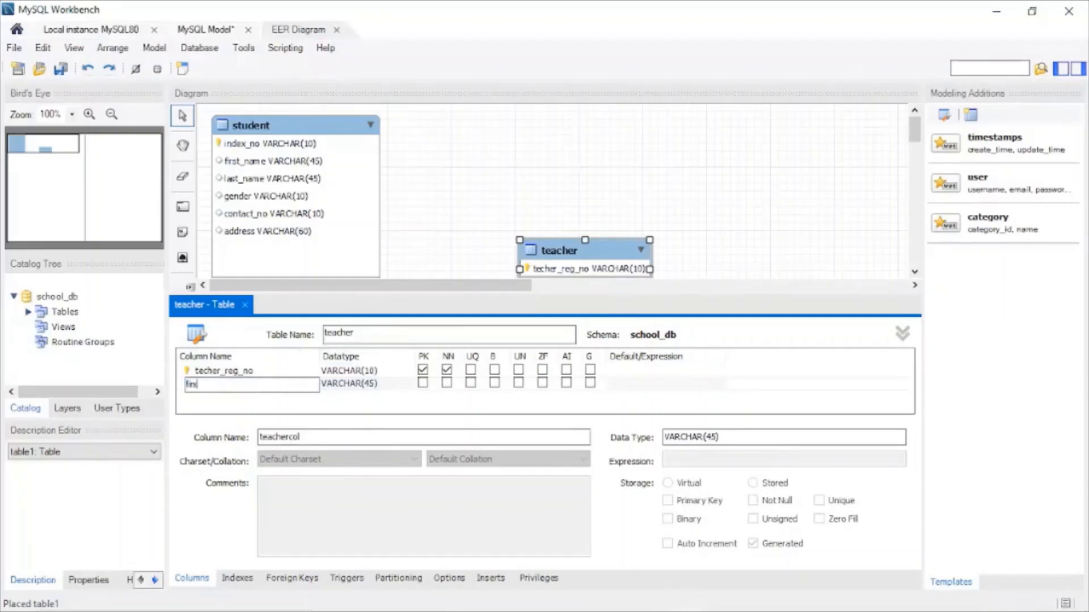
type("t_name")
left_click(215, 401)
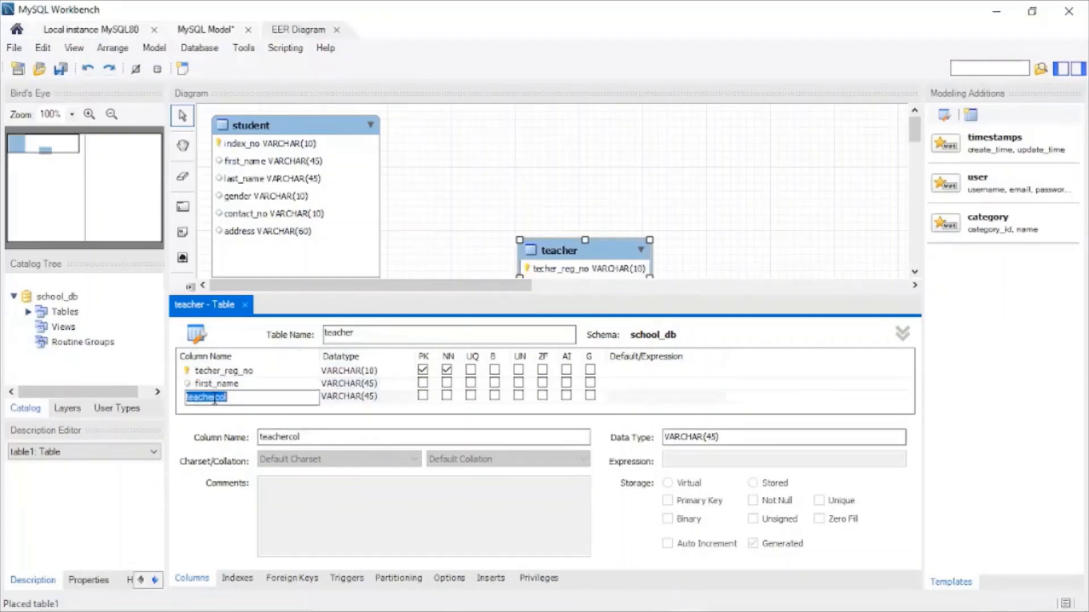
type("last_name")
left_click(233, 409)
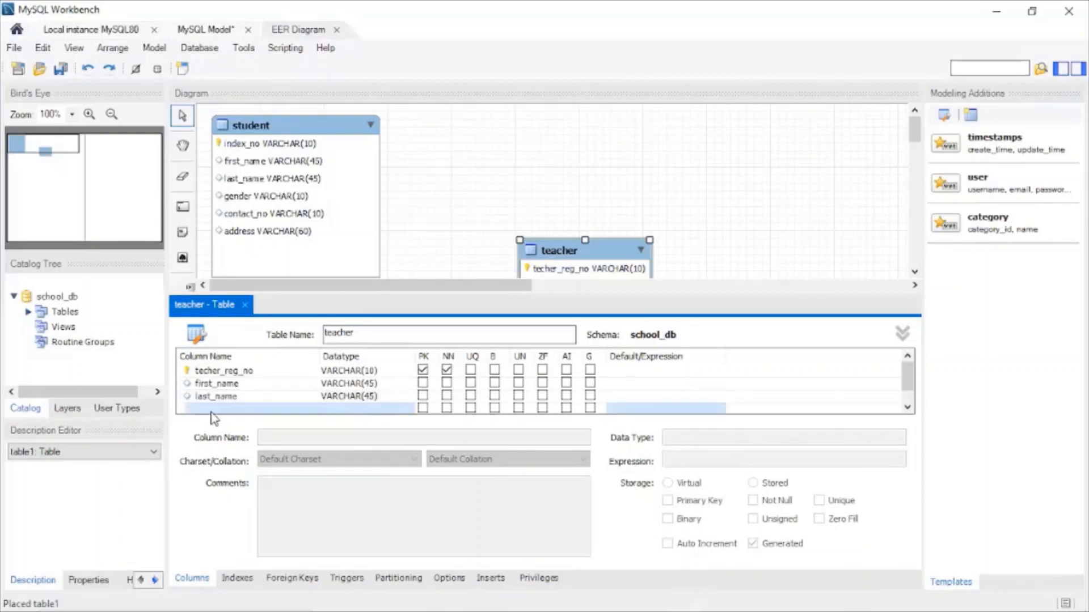
- Add a gender column with data type VARCHAR(10) to the teacher table
left_click(212, 409)
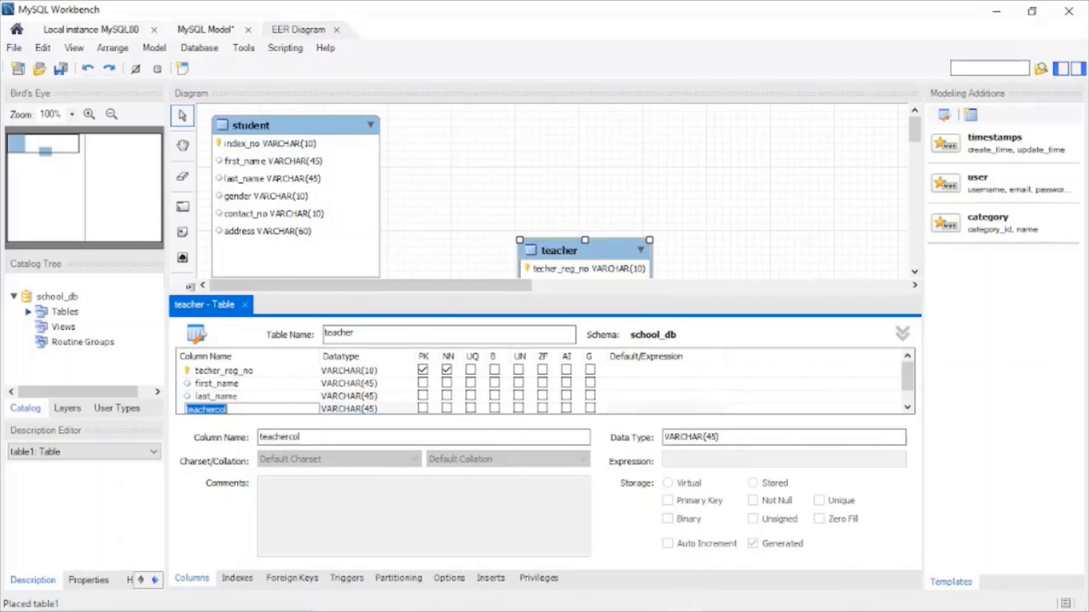
type("gender")
key("Tab")
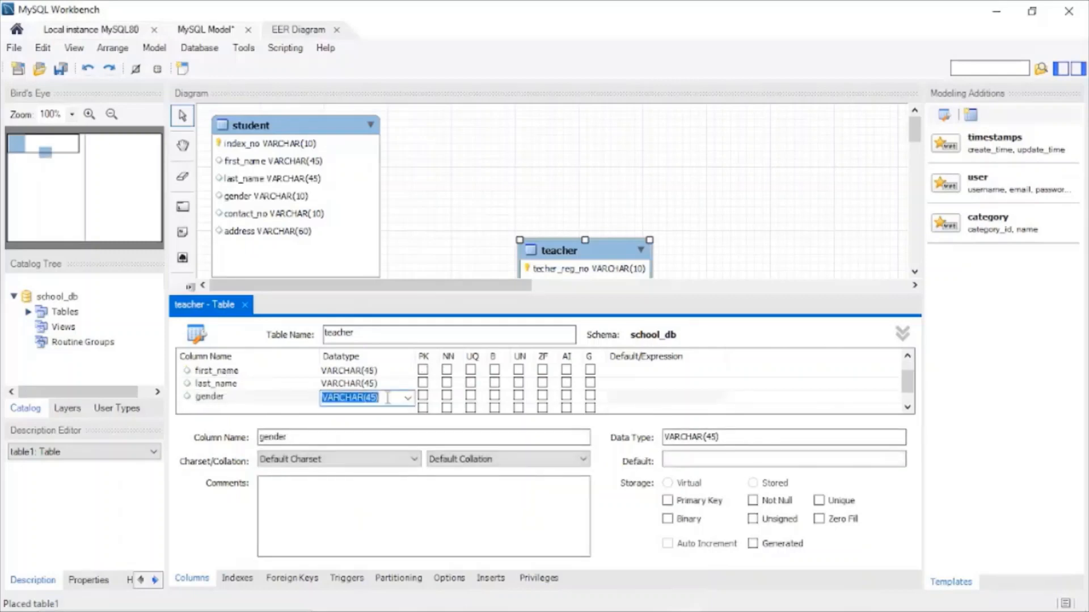
key("Home")
key("BackSpace")
key("BackSpace")
type("10")
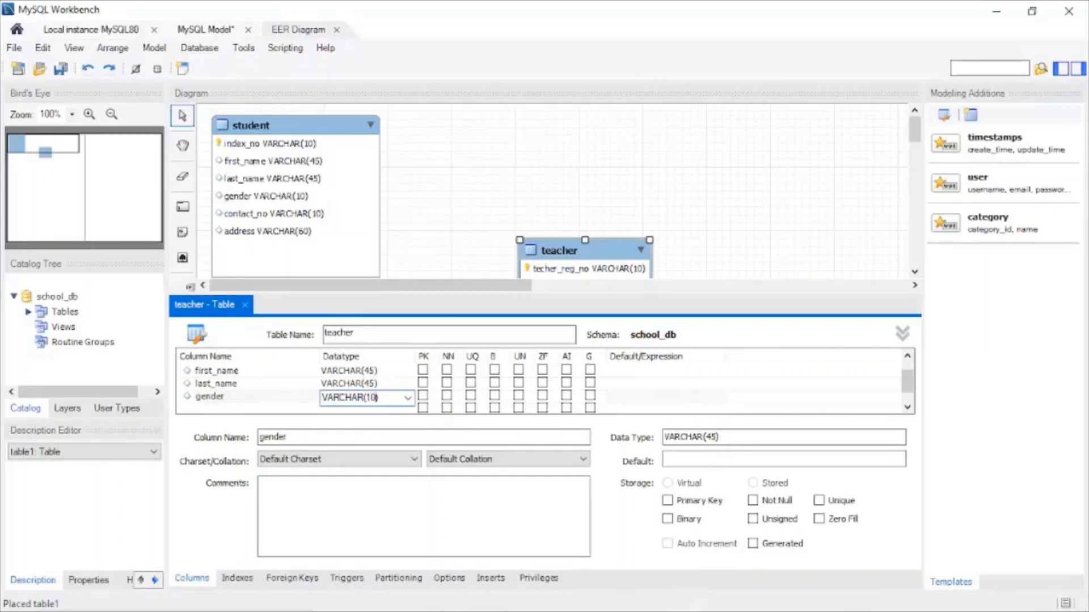
double_click(248, 409)
type("co")
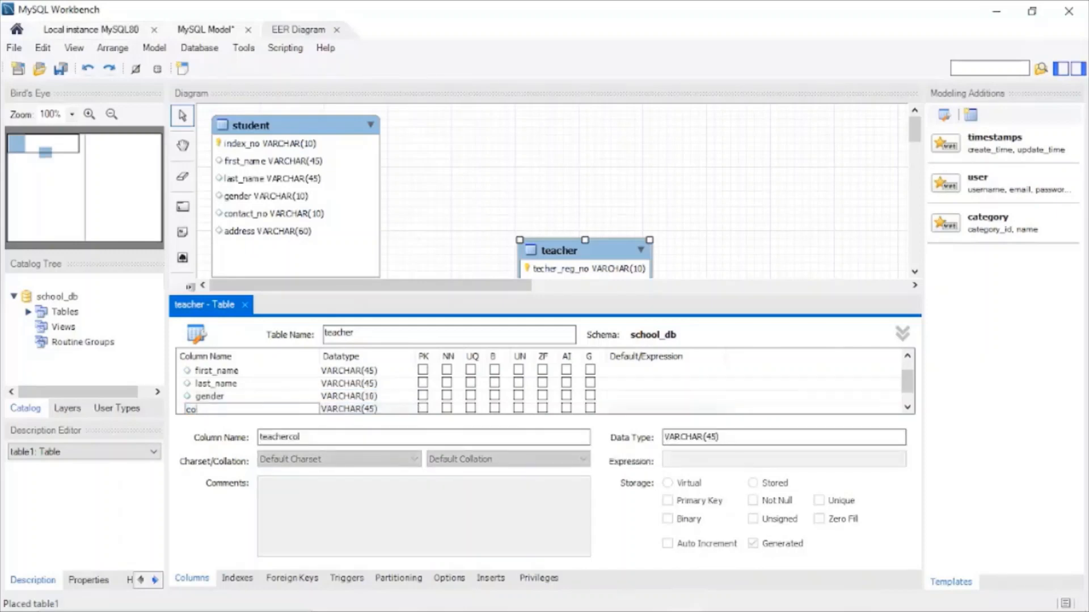
type("ntact_no")
key("Return")
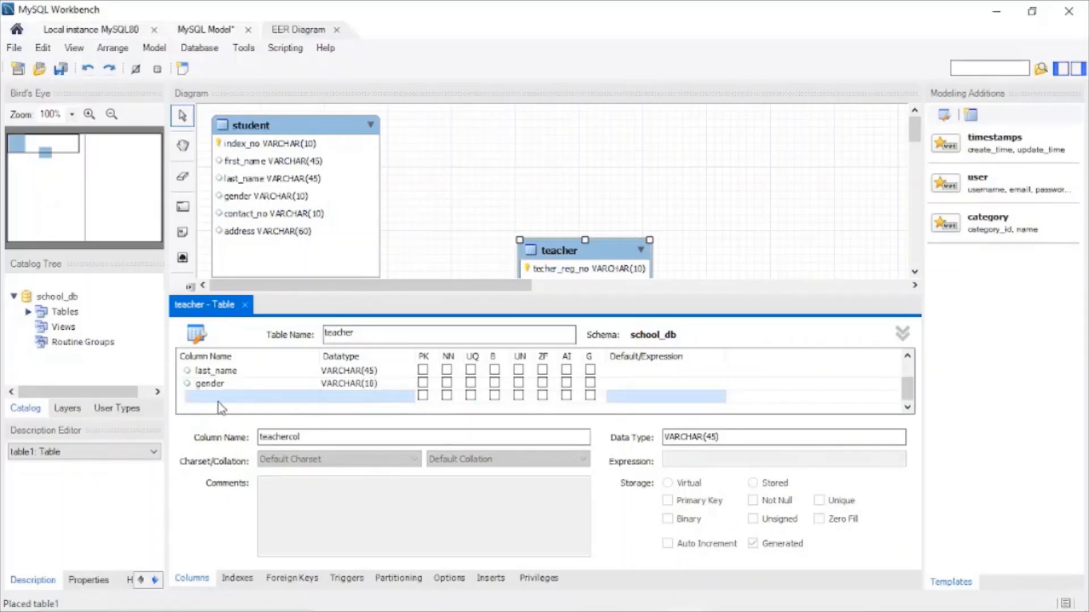
- Add a contact_no column with data type VARCHAR(10) below gender in the teacher table
left_click(241, 397)
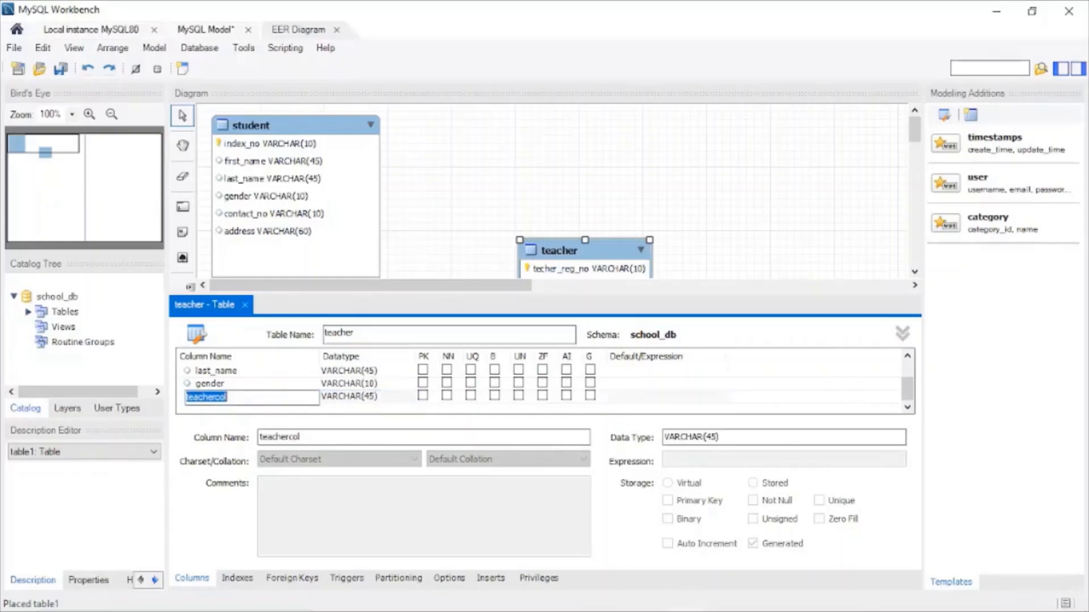
type("contact_no")
key("Tab")
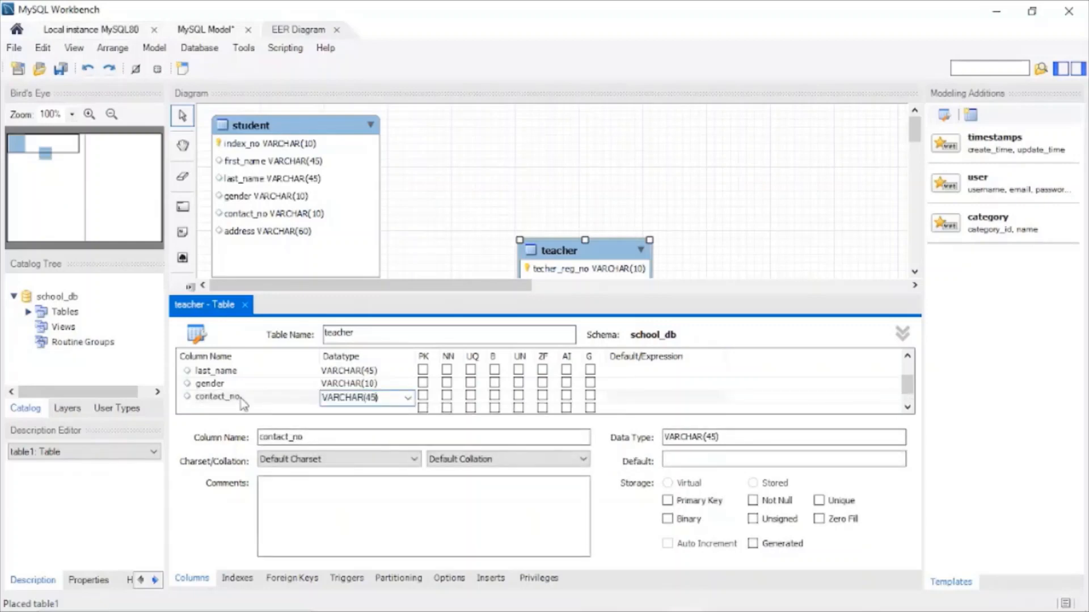
key("BackSpace")
key("BackSpace")
type("10")
- Add an email column with data type VARCHAR(50) to the teacher table
double_click(205, 410)
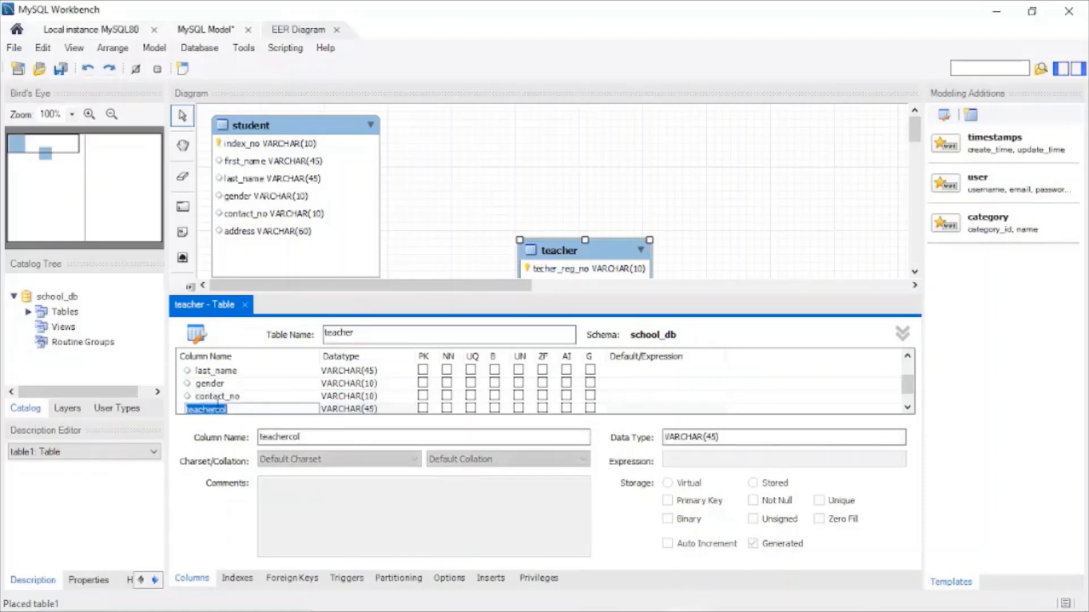
type("email")
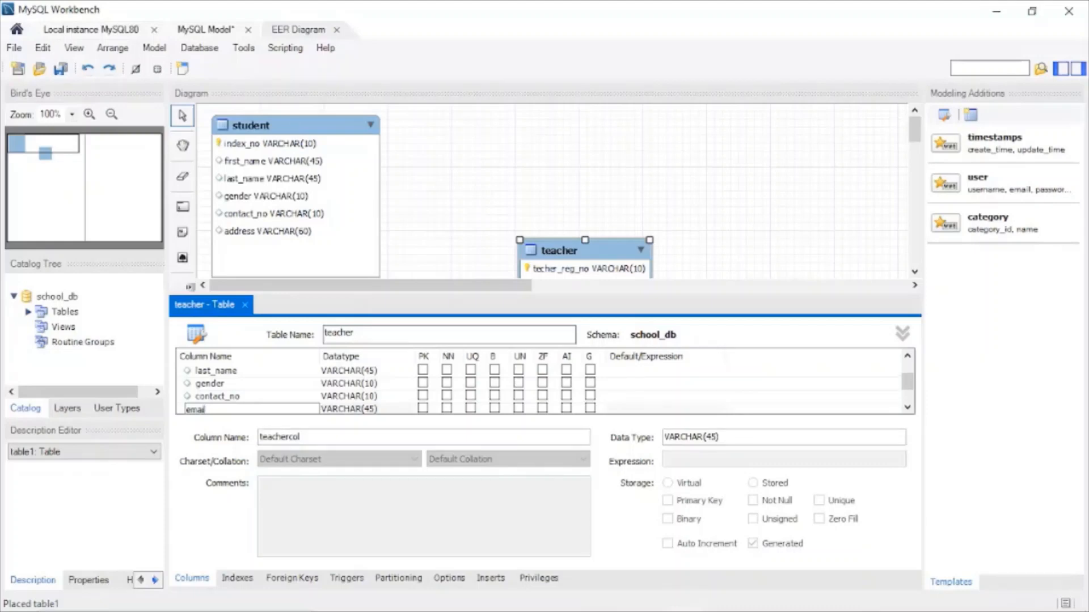
key("Tab")
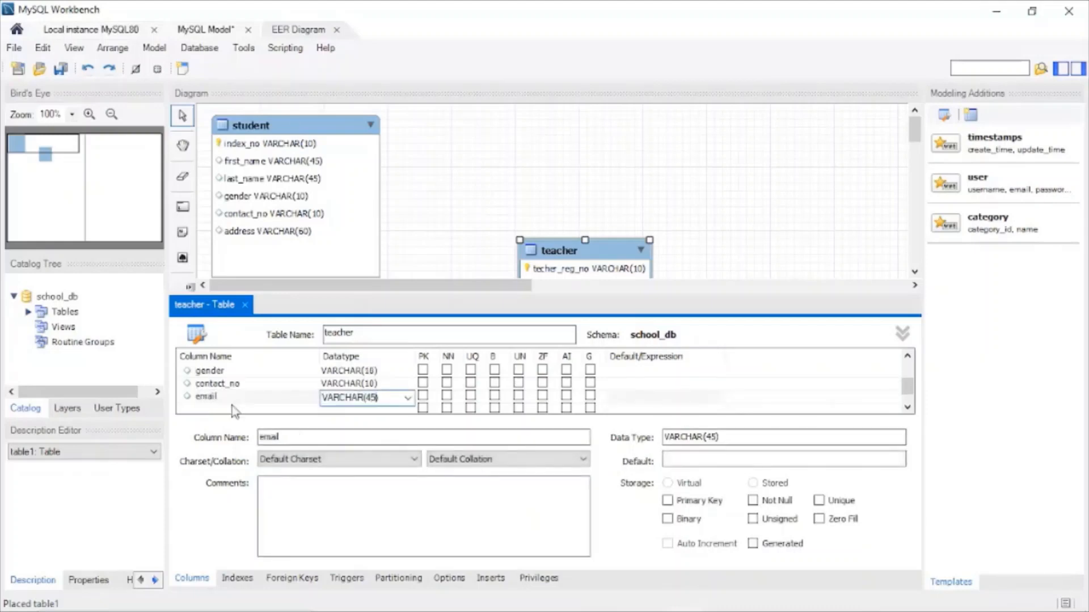
key("BackSpace")
key("BackSpace")
type("50")
- Close the teacher table editor, move the table up beside the student table and enlarge it to show all columns
left_click(244, 305)
left_click_drag(569, 250, 499, 132)
left_click_drag(579, 269, 664, 318)
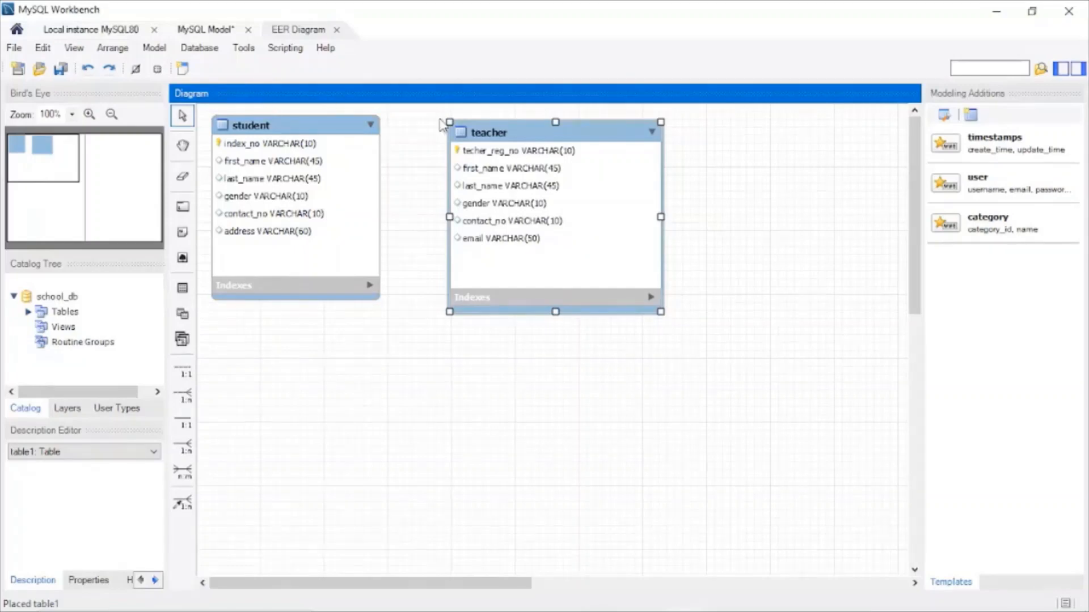
- Forward engineer the model's tables to the Local instance MySQL80 server with the default options, and close the finished wizard
left_click(199, 48)
left_click(200, 48)
left_click(204, 49)
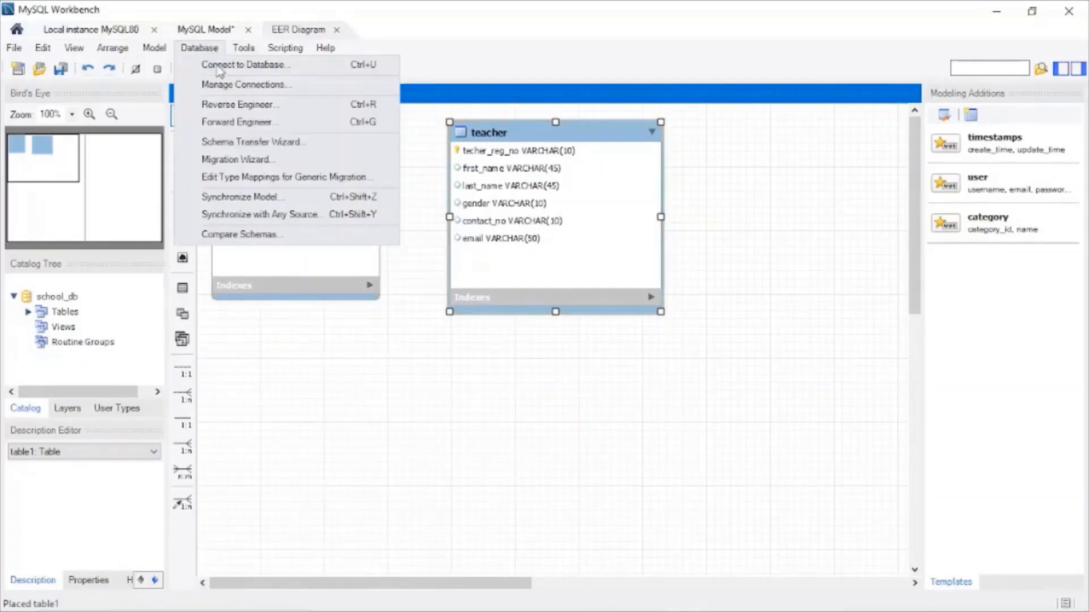
left_click(241, 122)
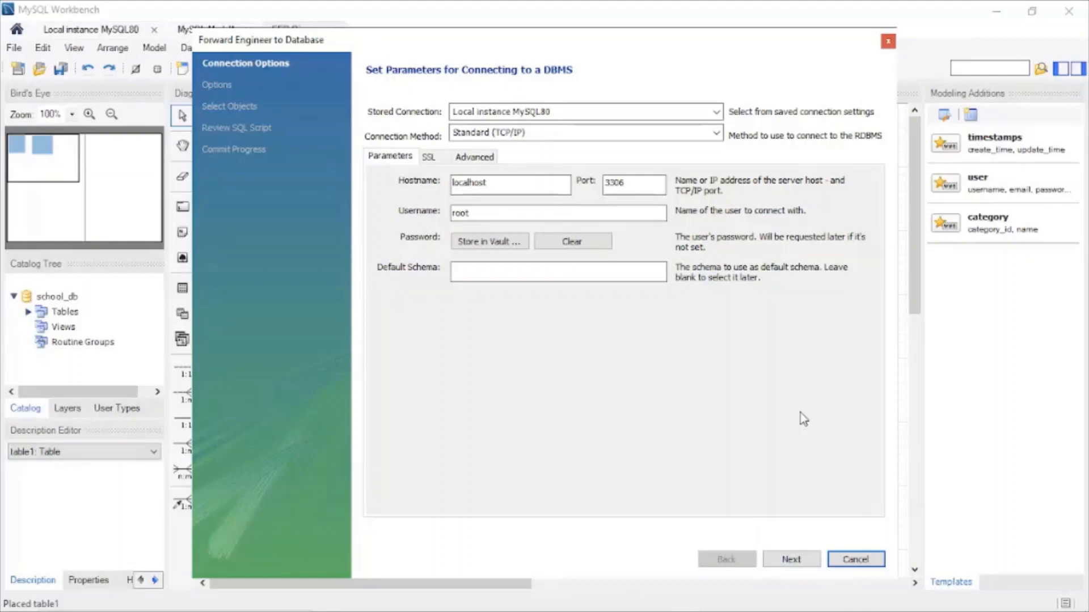
left_click(802, 564)
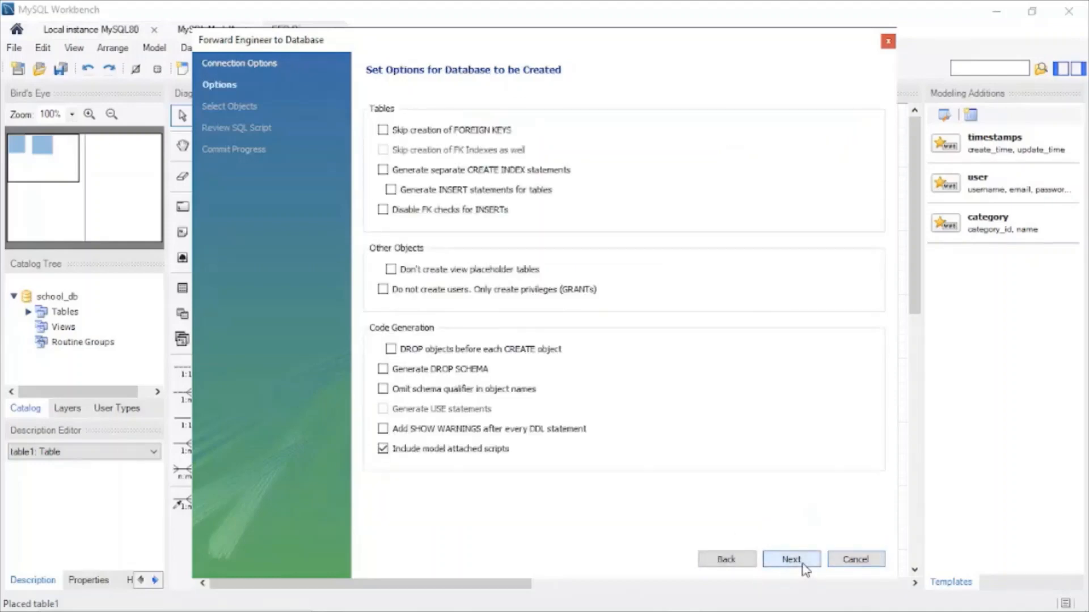
left_click(801, 564)
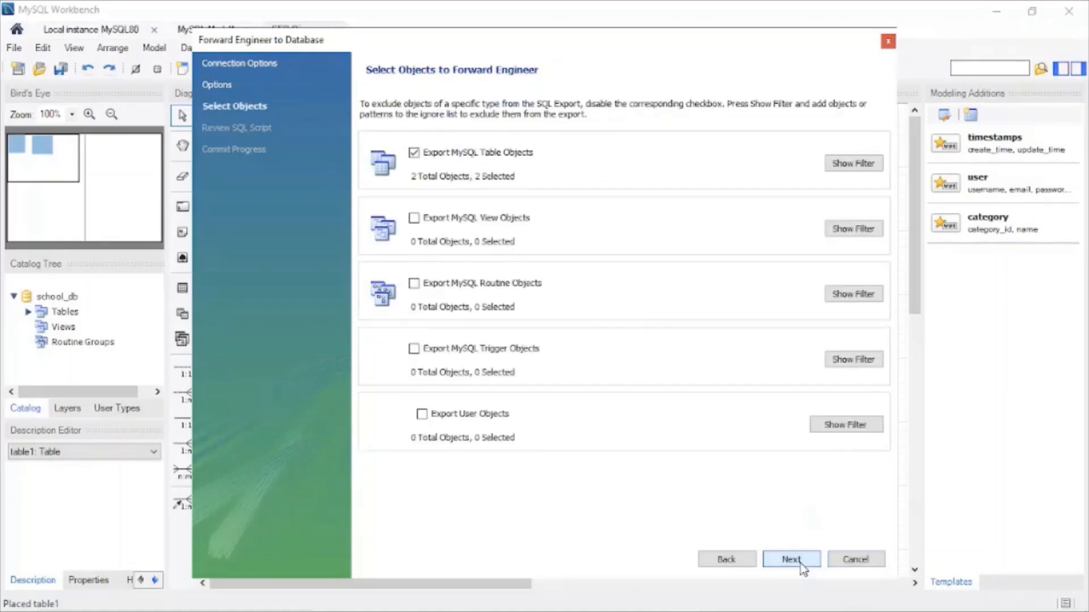
left_click(801, 564)
left_click(801, 563)
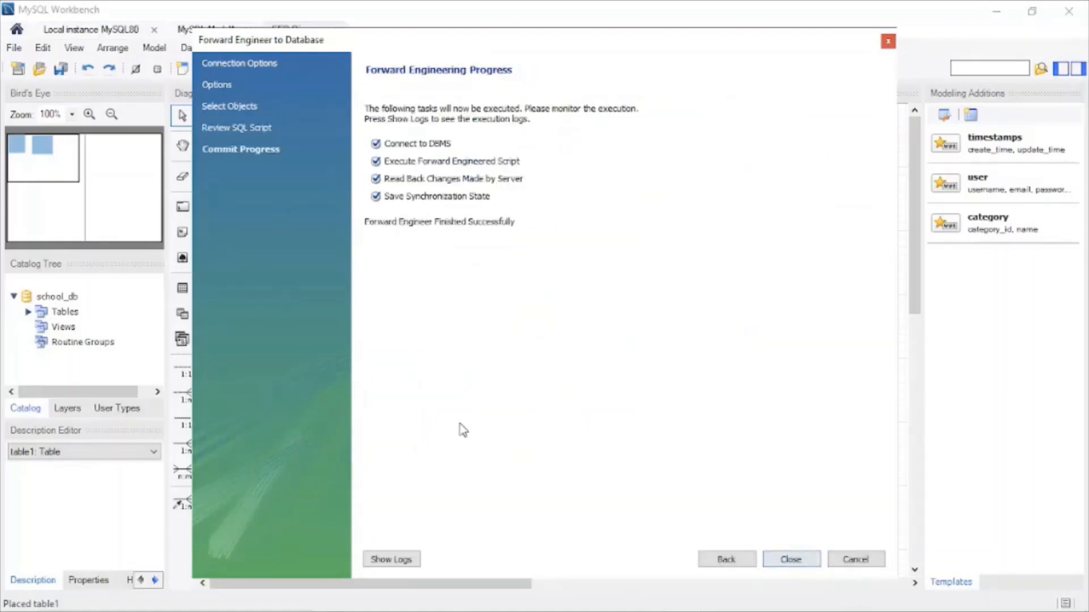
left_click(795, 562)
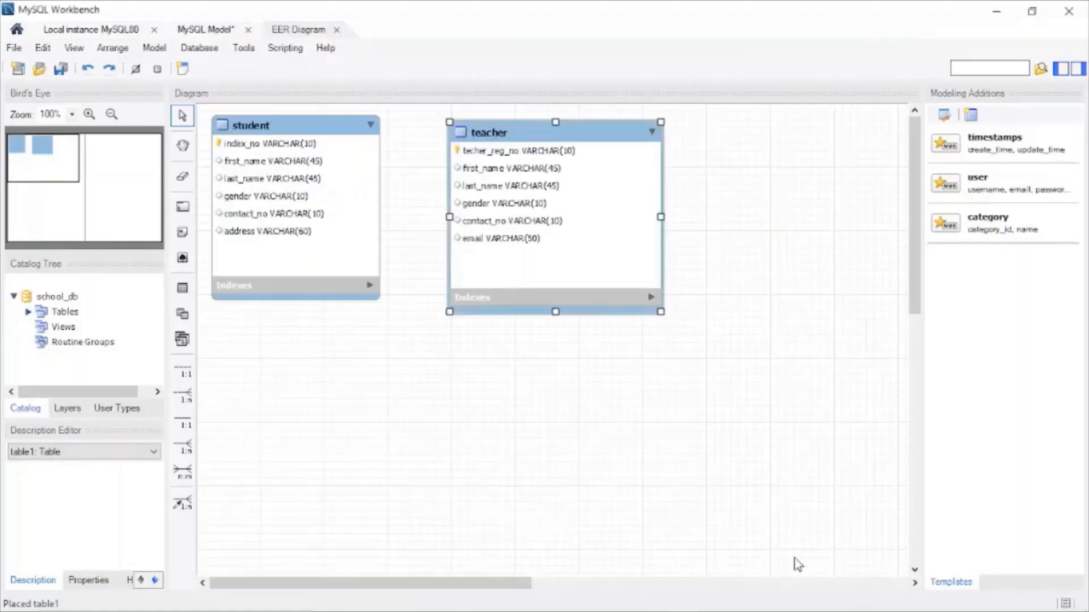
- Open a new session of the Local instance MySQL80 connection from the home screen
left_click(91, 30)
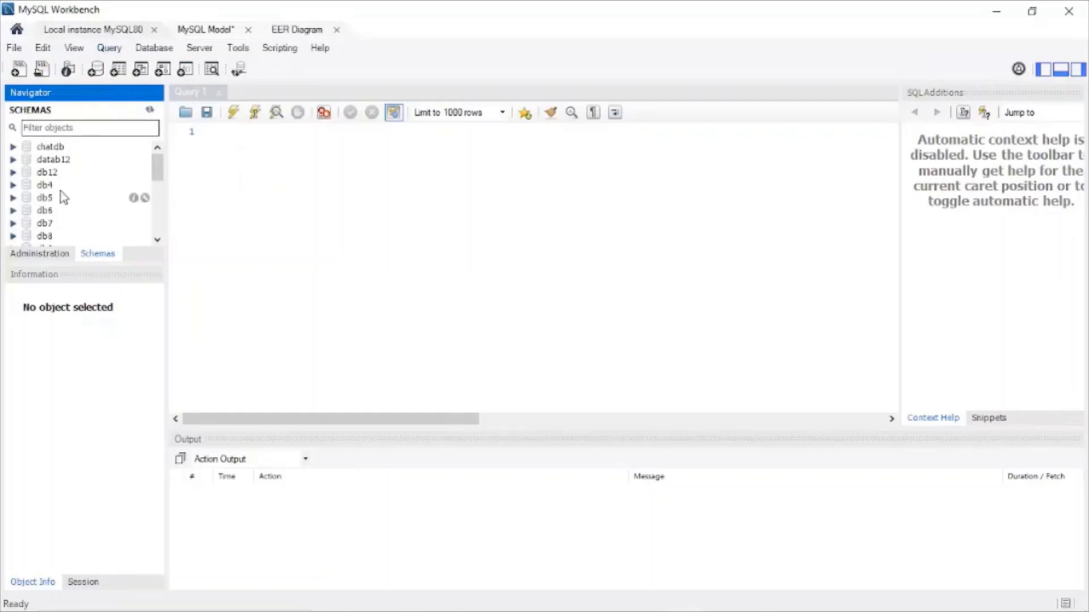
left_click(18, 30)
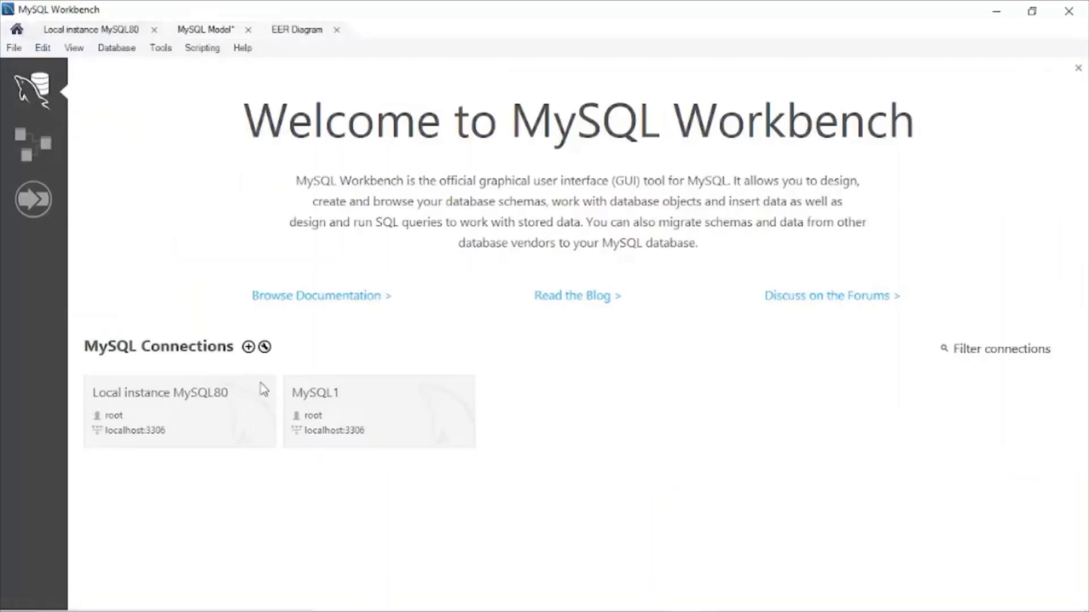
left_click(164, 398)
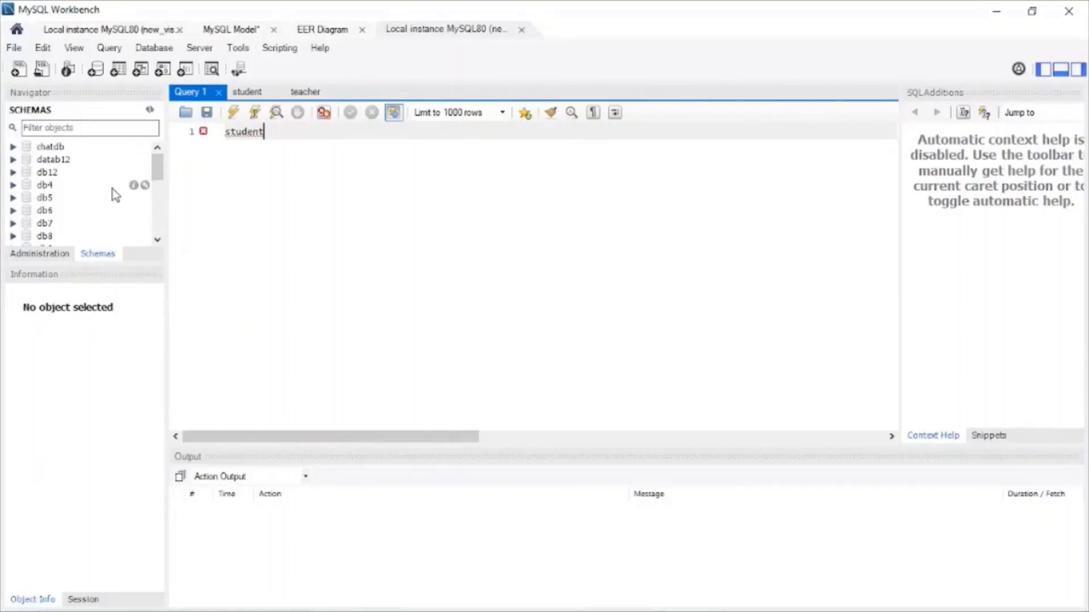
- Expand the tables of the school_db schema and query all rows of the student table and the teacher table
scroll(112, 167, "down", 6)
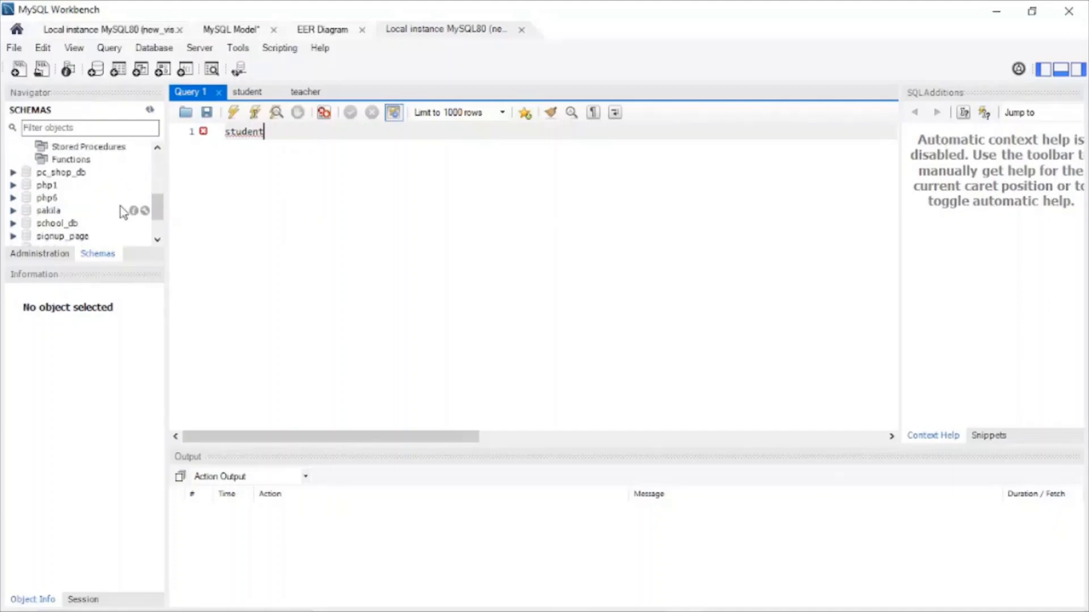
left_click(70, 224)
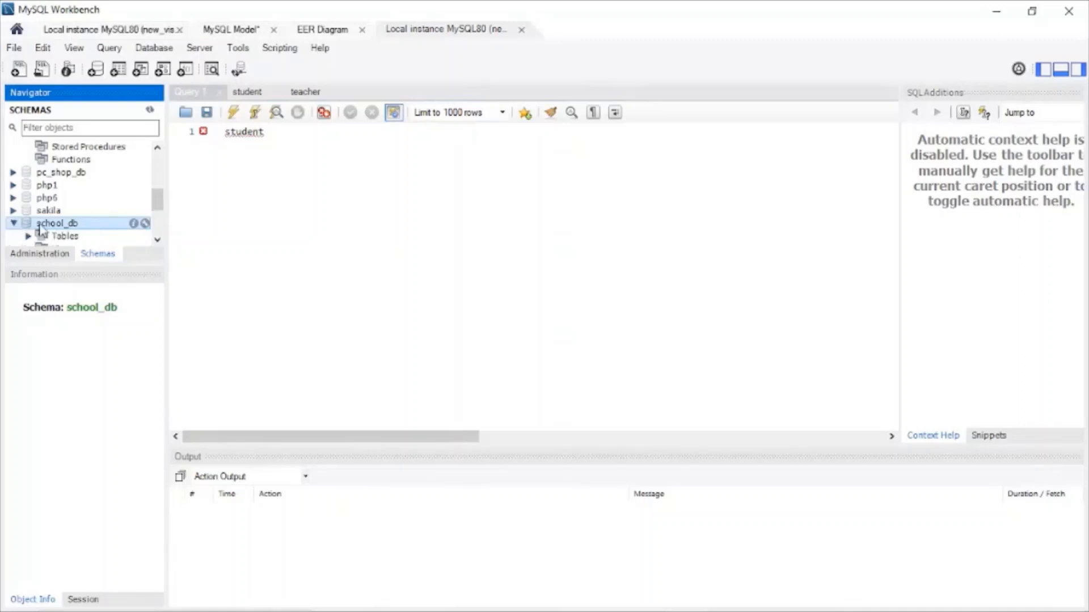
left_click(13, 224)
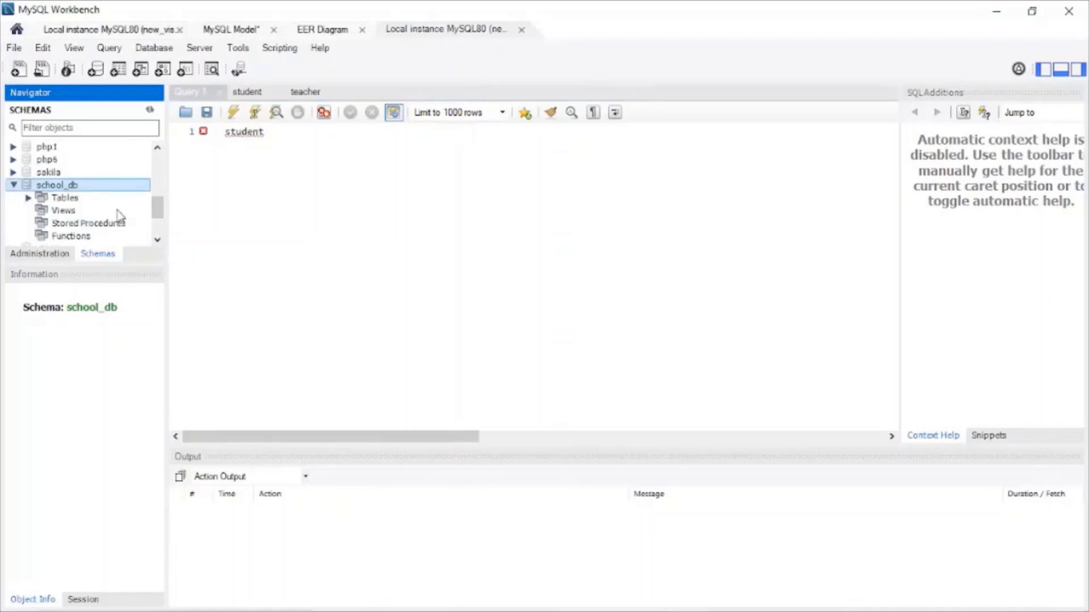
left_click(29, 199)
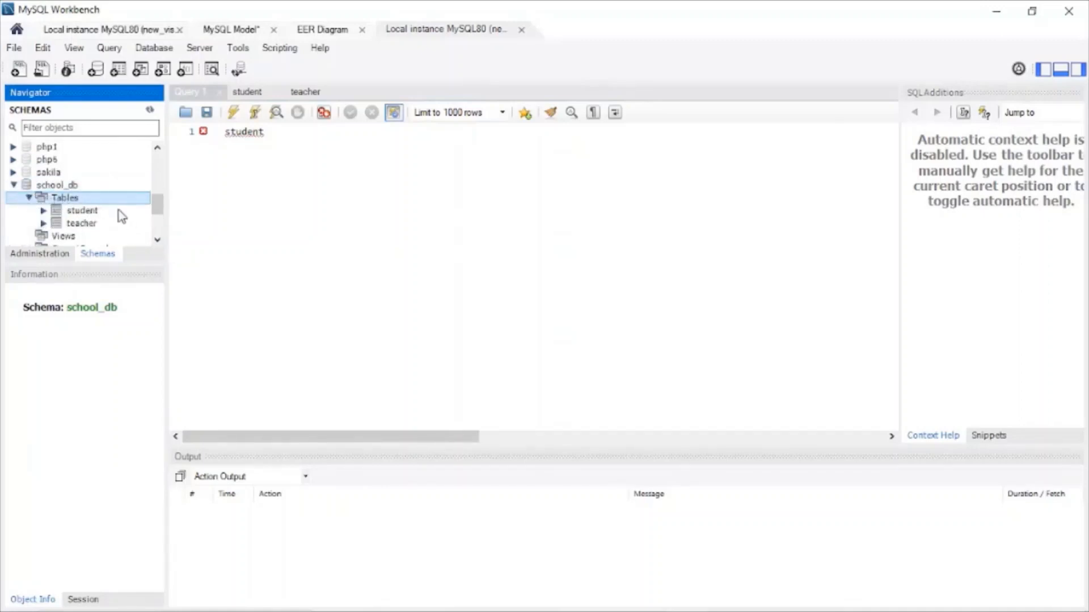
left_click(146, 211)
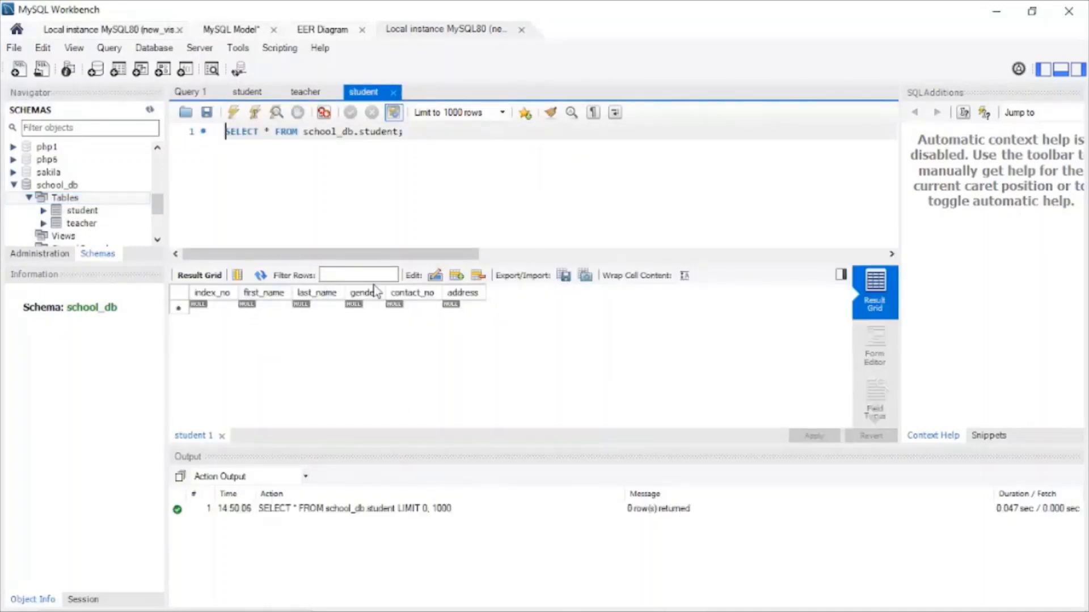
left_click(144, 223)
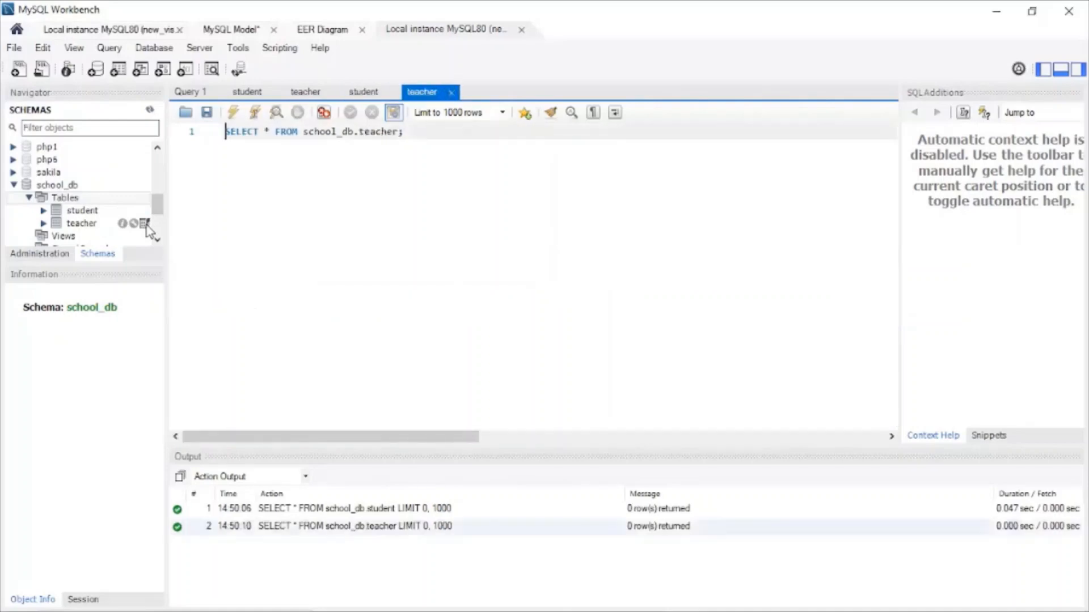